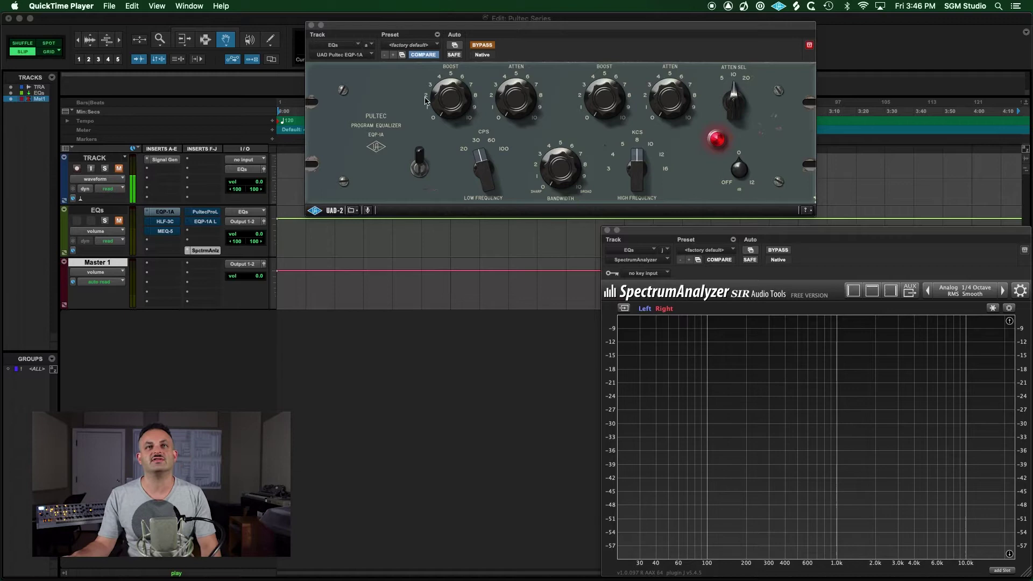
Step: Move the EQP-1A's ATTEN SEL high attenuation frequency switch to a new position, then adjust it again
left_click(425, 30)
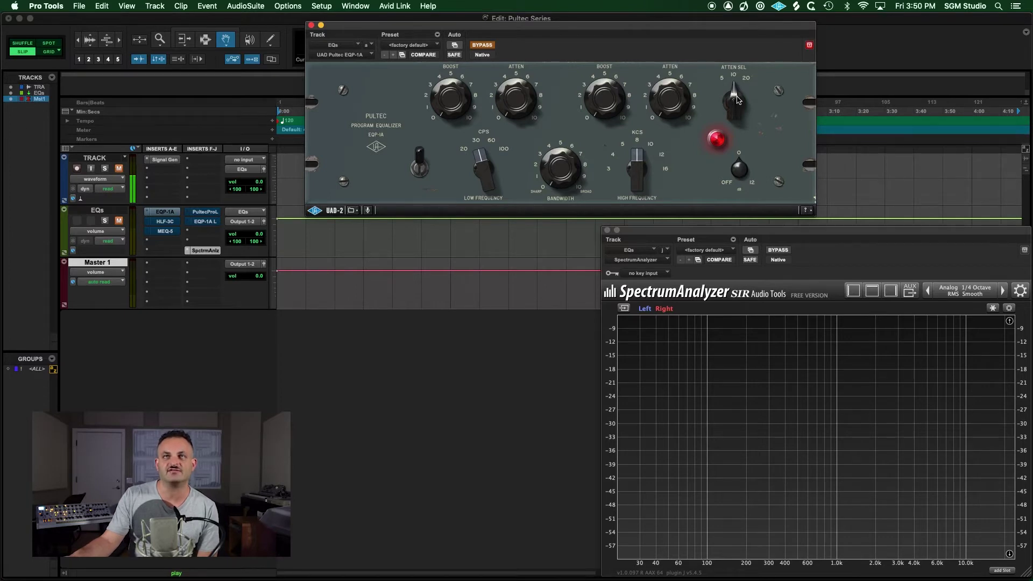
left_click_drag(737, 99, 724, 182)
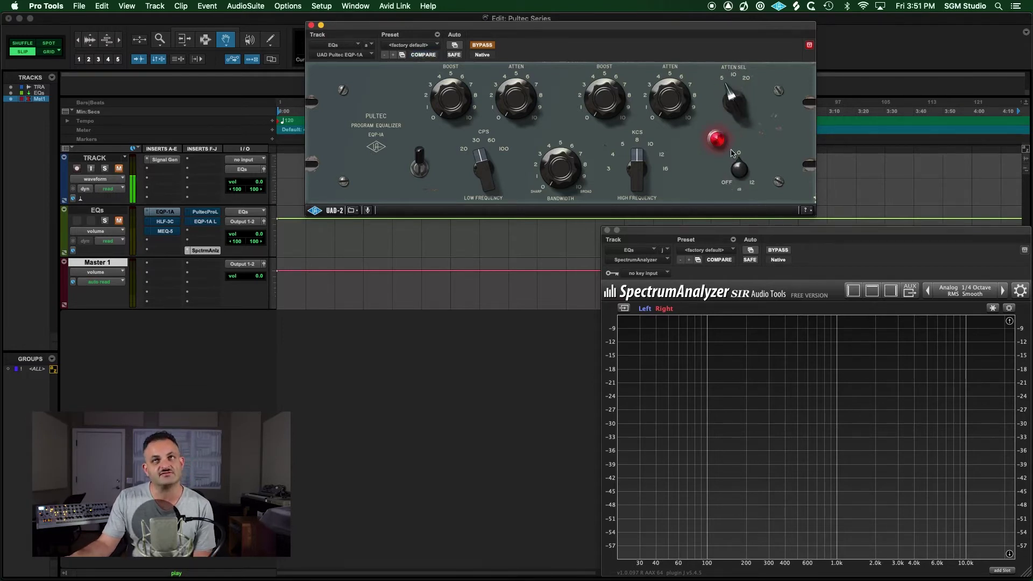
mouse_move(732, 96)
left_mouse_down()
mouse_move(741, 120)
mouse_move(741, 26)
mouse_move(739, 86)
left_mouse_up()
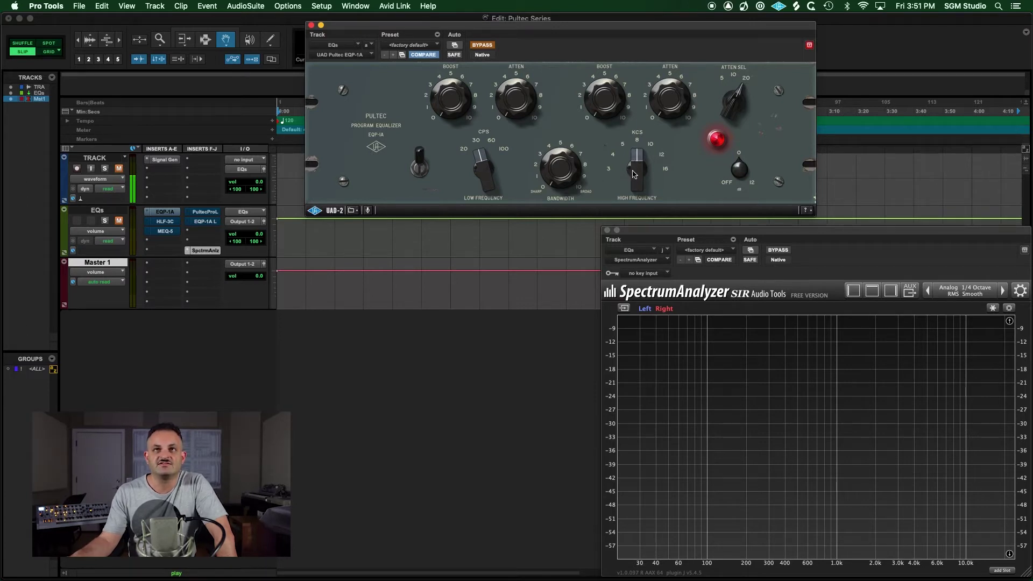
Step: Sweep the EQP-1A high boost frequency from 8 to 16, zero the boost, then return it to 8
left_click_drag(652, 163, 627, 186)
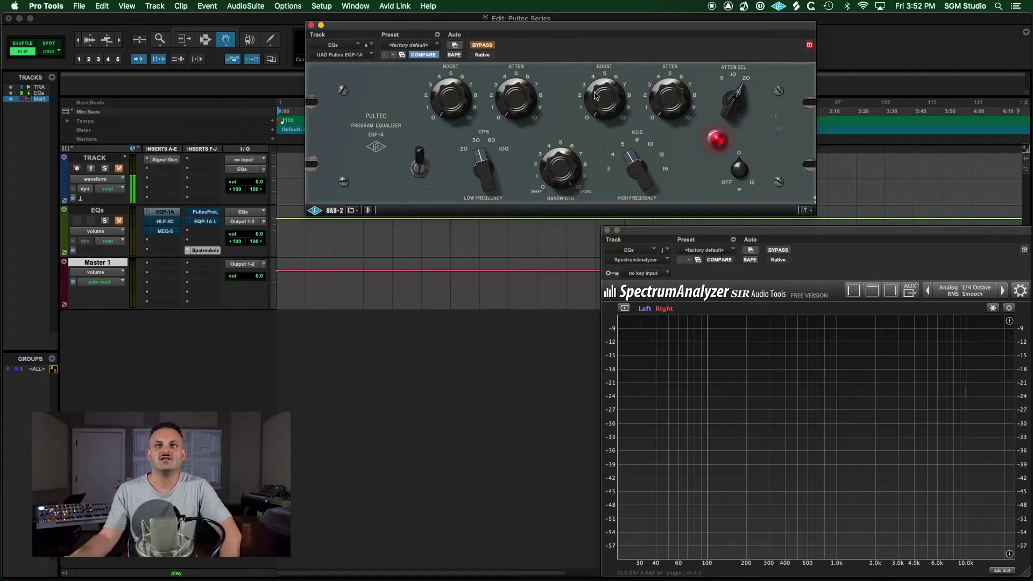
left_click_drag(603, 89, 590, 136)
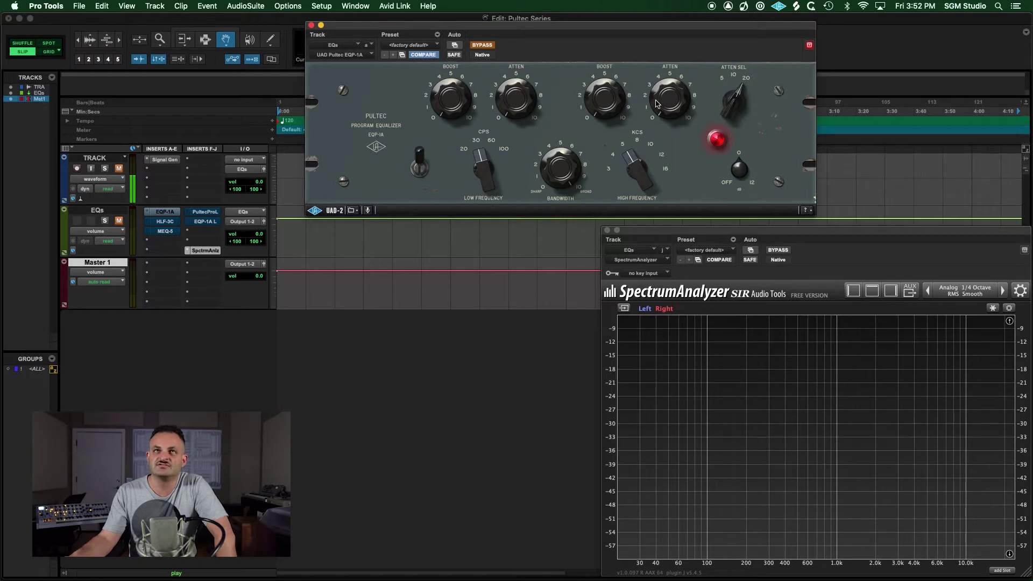
left_click_drag(639, 161, 633, 194)
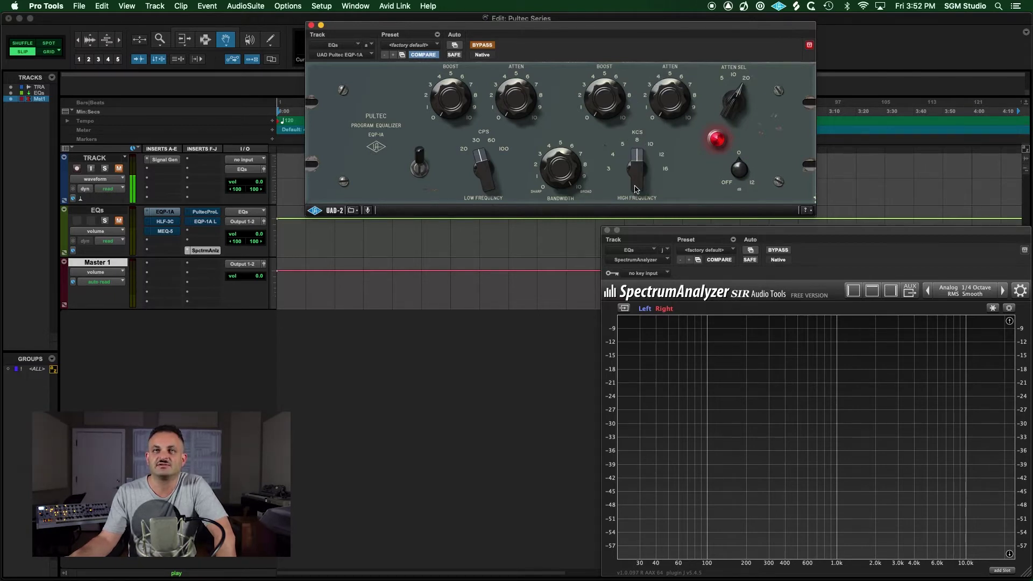
Step: Try high attenuation frequencies 10, 20 and 5, then adjust the high attenuation amount
left_click_drag(719, 106, 729, 112)
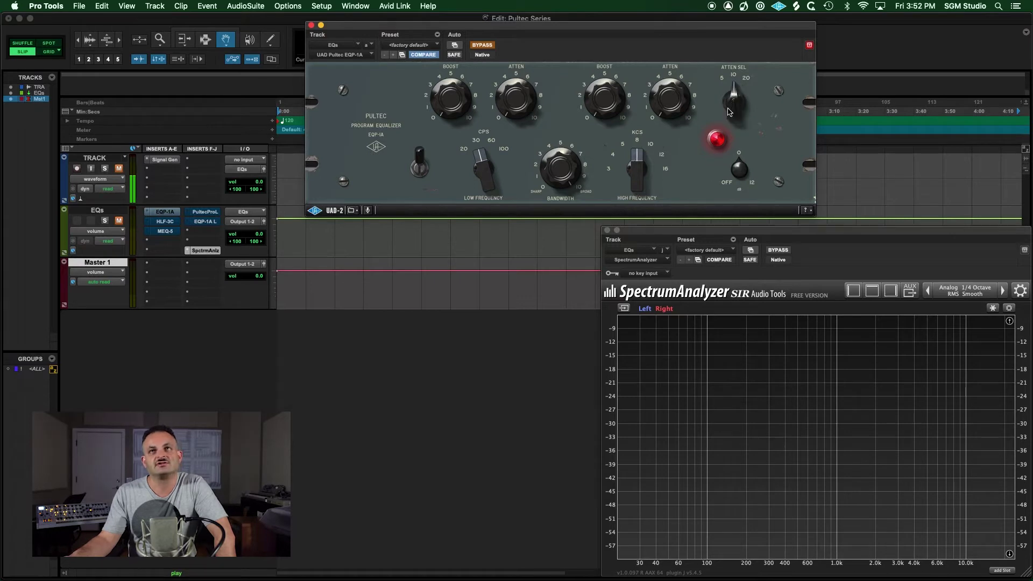
left_click(736, 79)
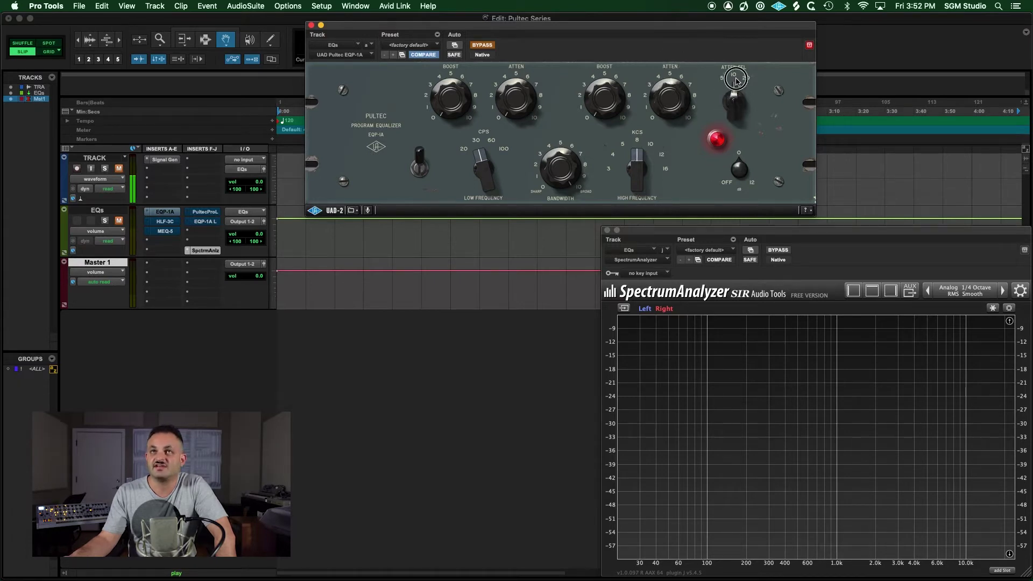
left_click(747, 78)
left_click_drag(746, 106, 725, 176)
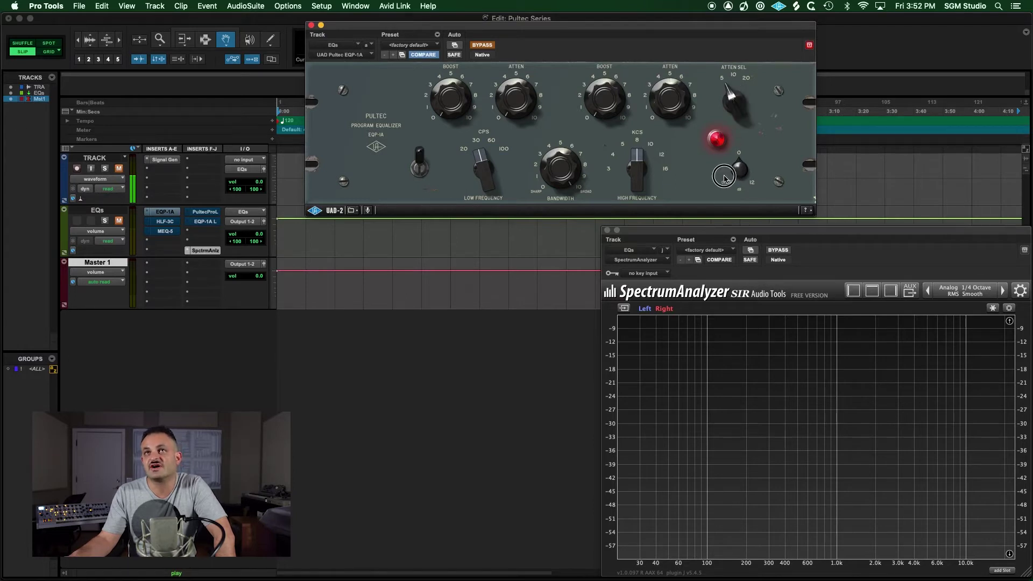
left_click(679, 97)
left_click_drag(679, 97, 687, 119)
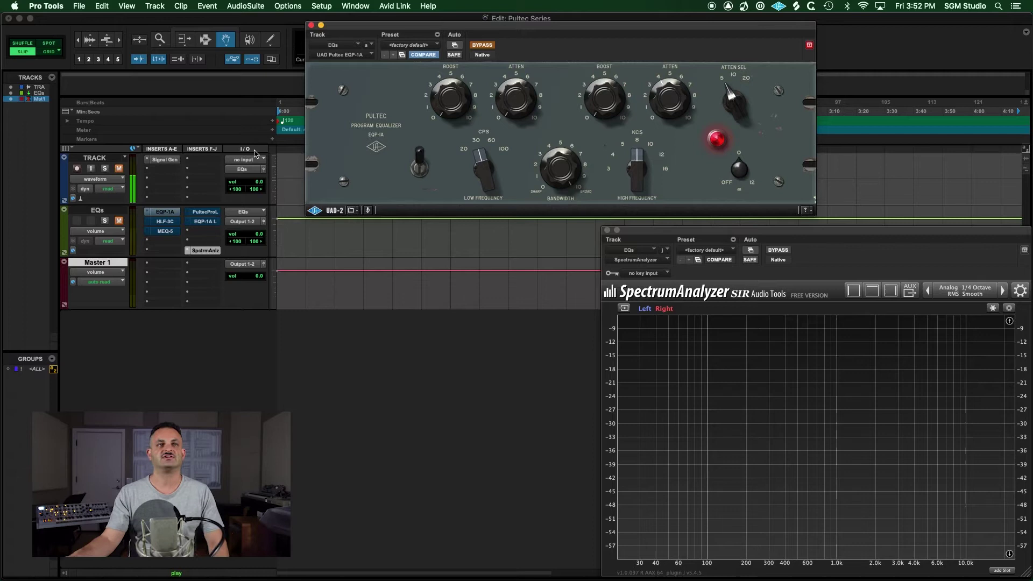
Step: Open the EQP-1A Legacy insert briefly, then the HLF-3C filter insert on the EQs track
left_click(201, 222)
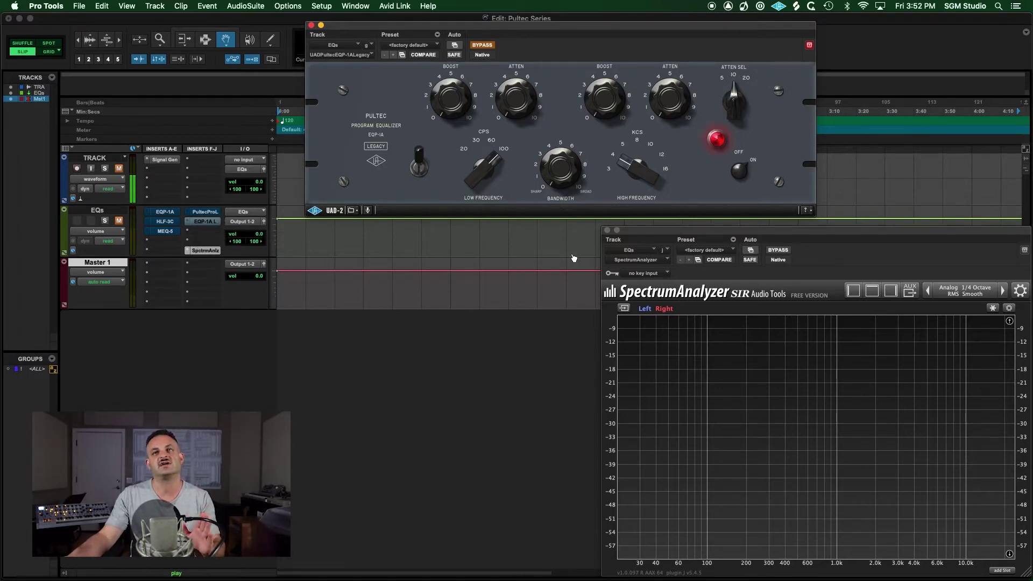
left_click(165, 221)
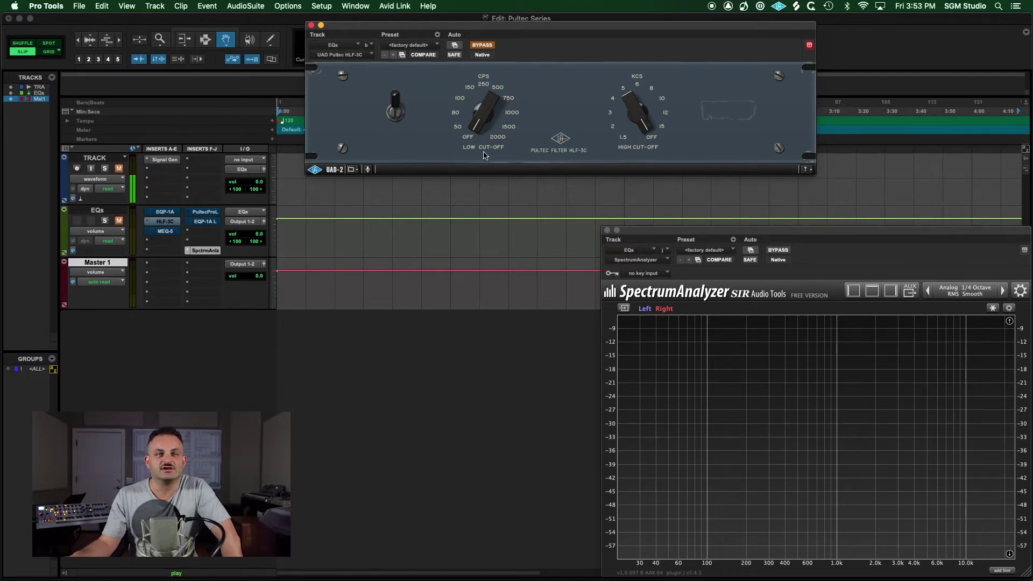
Step: Set the HLF-3C low cut-off to about 1000 and high cut-off to about 6, then switch it in
mouse_move(485, 130)
left_mouse_down()
mouse_move(483, 107)
mouse_move(481, 150)
mouse_move(480, 133)
left_mouse_up()
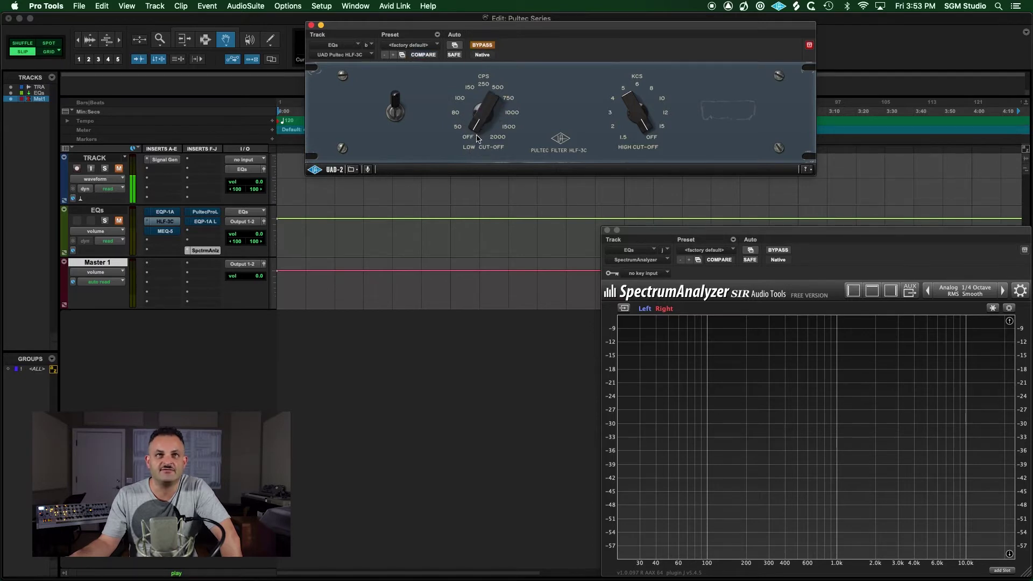
left_click_drag(479, 114, 483, 150)
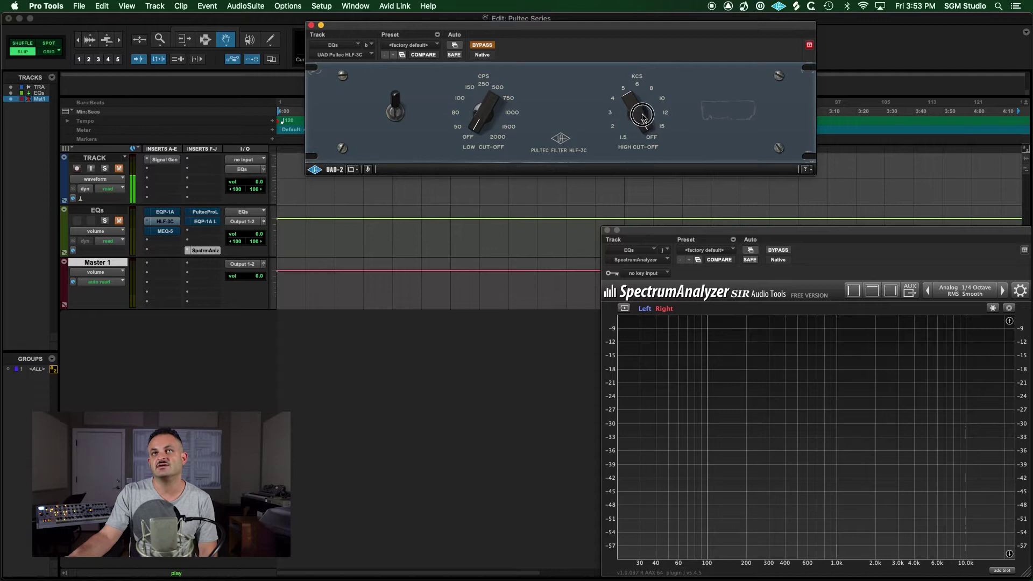
left_click_drag(641, 115, 637, 53)
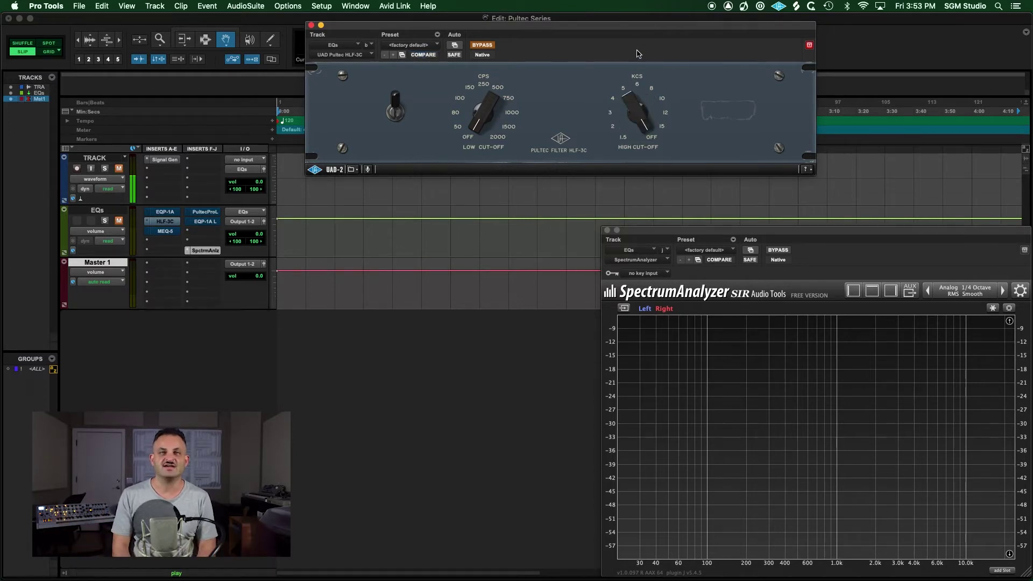
left_click(396, 102)
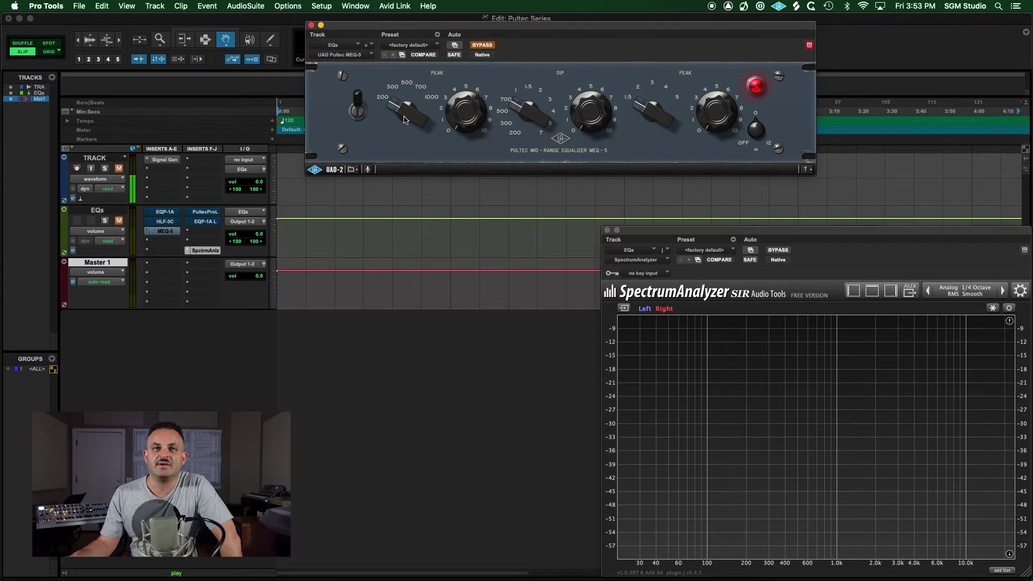
Step: Try 500 on the MEQ-5 low peak frequency, then settle it at 200
left_click(410, 78)
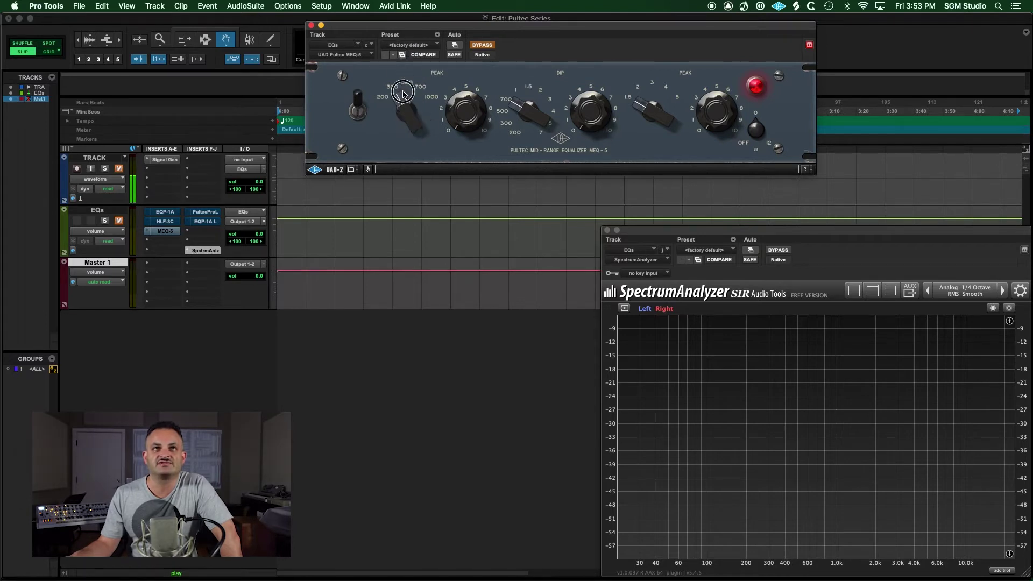
left_click(408, 124)
left_click(409, 78)
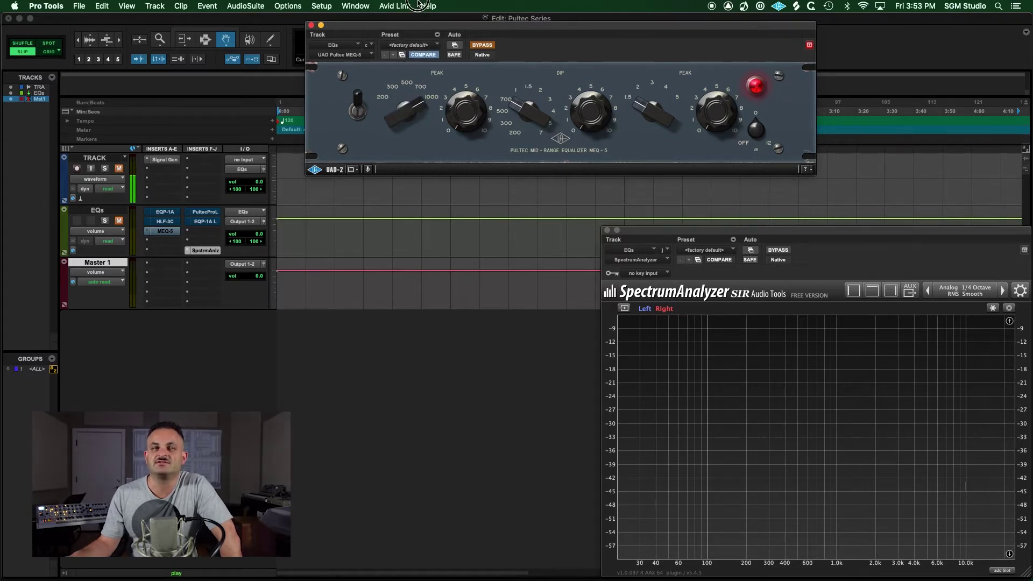
left_click(416, 127)
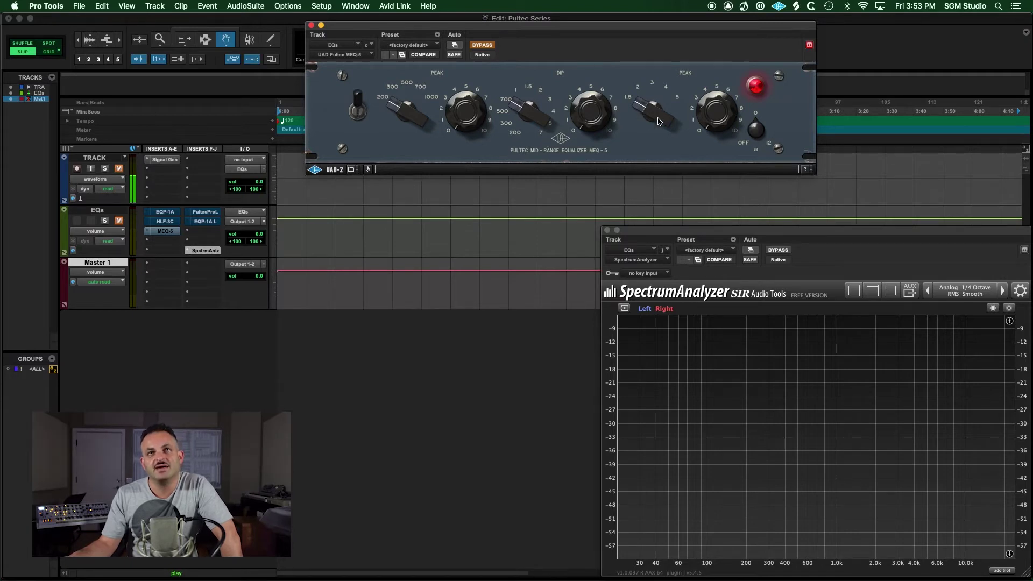
Step: Change the MEQ-5 high peak band's frequency and toggle COMPARE
left_click_drag(658, 118, 635, 104)
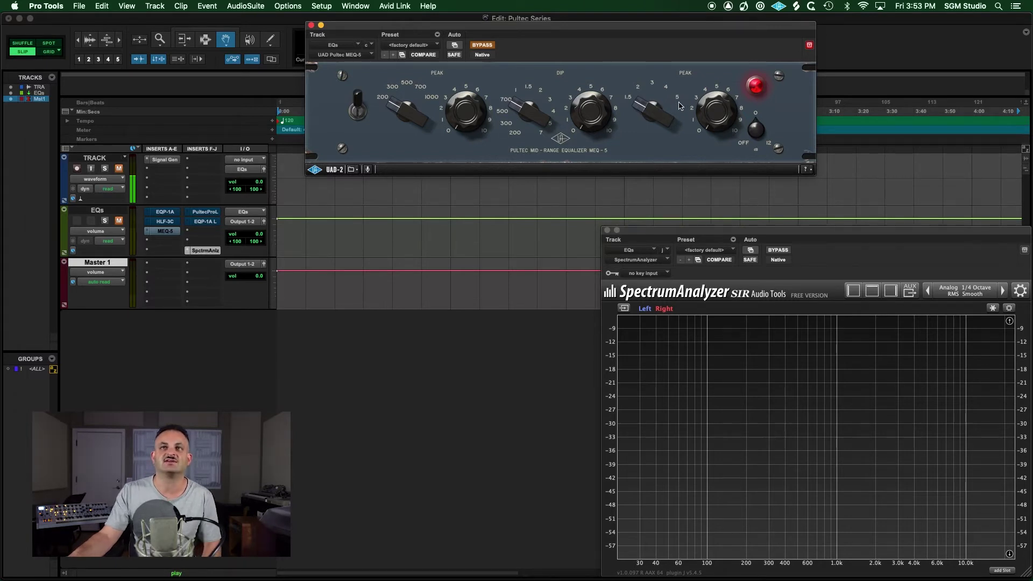
left_click(757, 85)
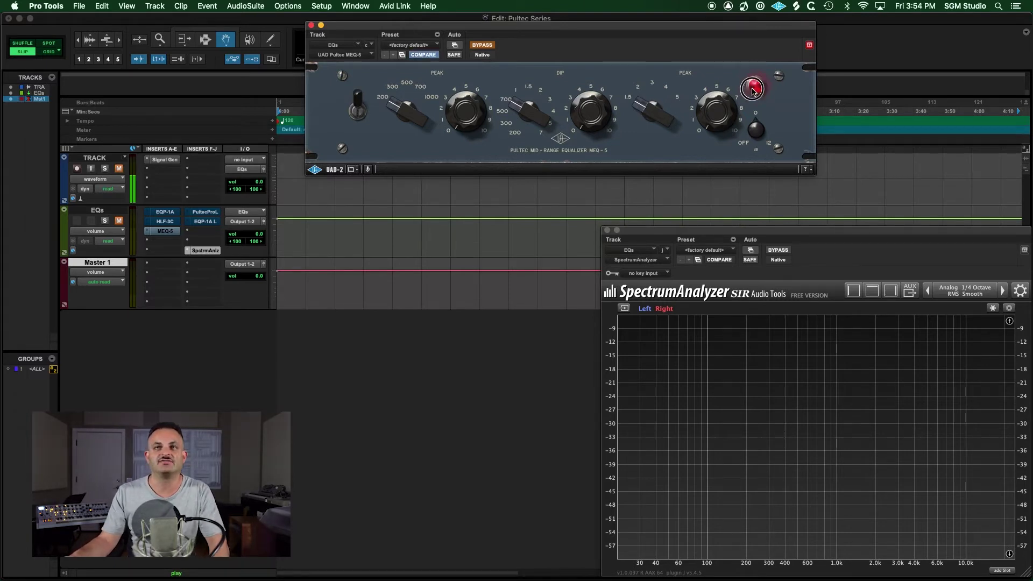
left_click(753, 139, "alt")
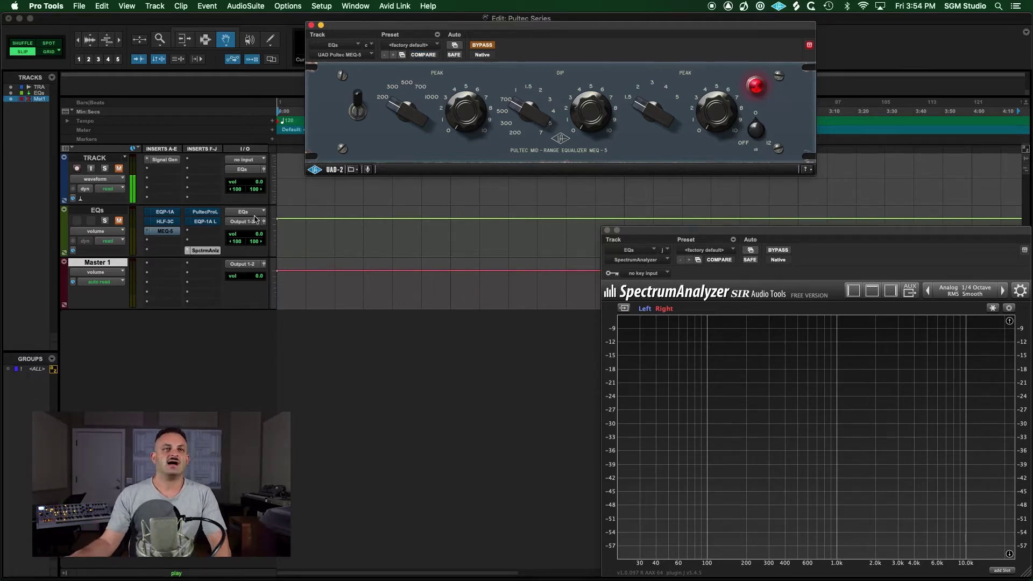
Step: Open the PultecProL (Pultec-Pro Legacy) insert on the EQs track
left_click(203, 215)
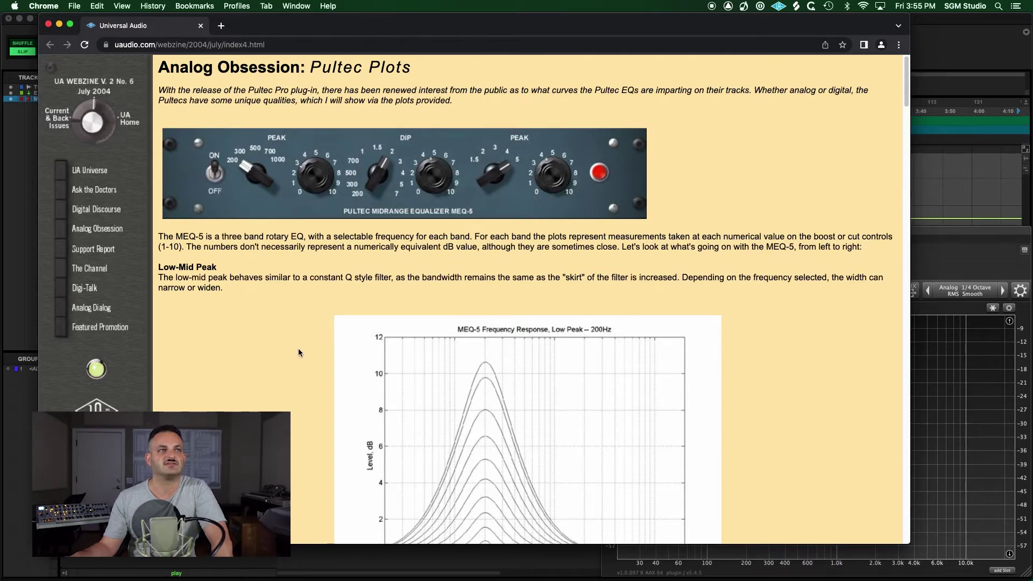
Step: Scroll down the Pultec Plots article, reading its EQP-1A frequency response graphs
scroll(298, 350, "down", 1)
scroll(299, 356, "down", 2)
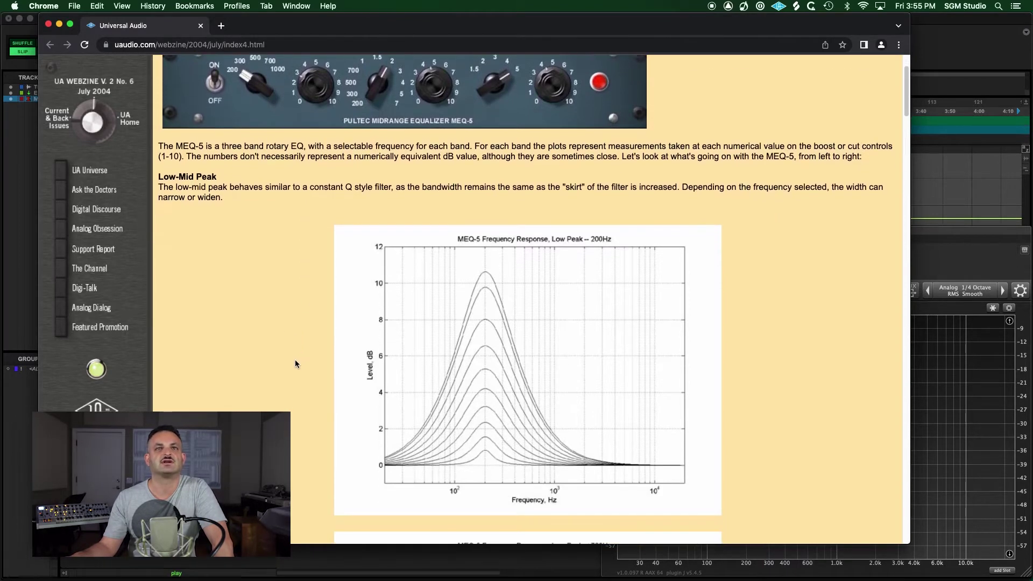
scroll(402, 439, "down", 2)
scroll(317, 164, "up", 5)
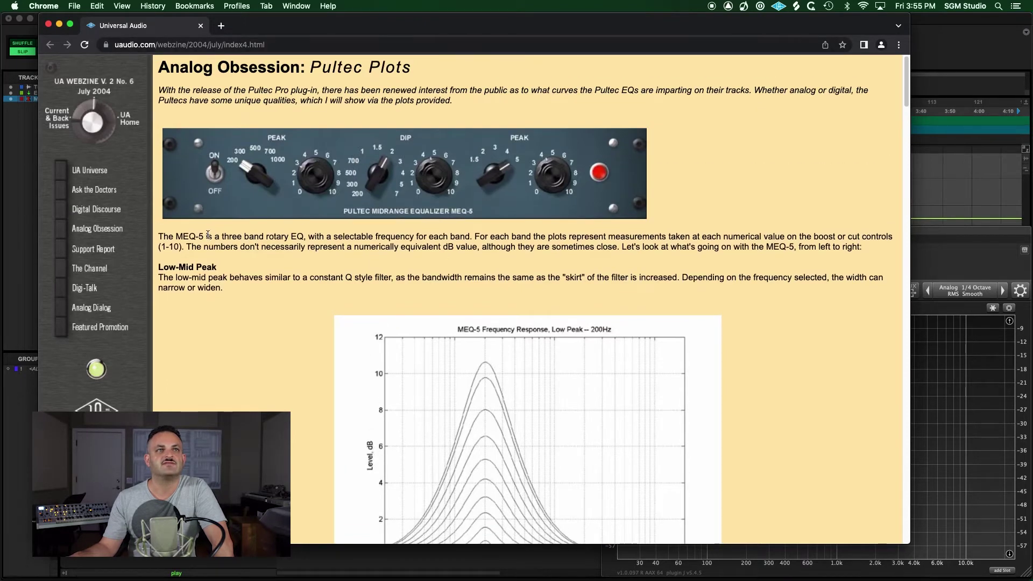
scroll(334, 293, "down", 5)
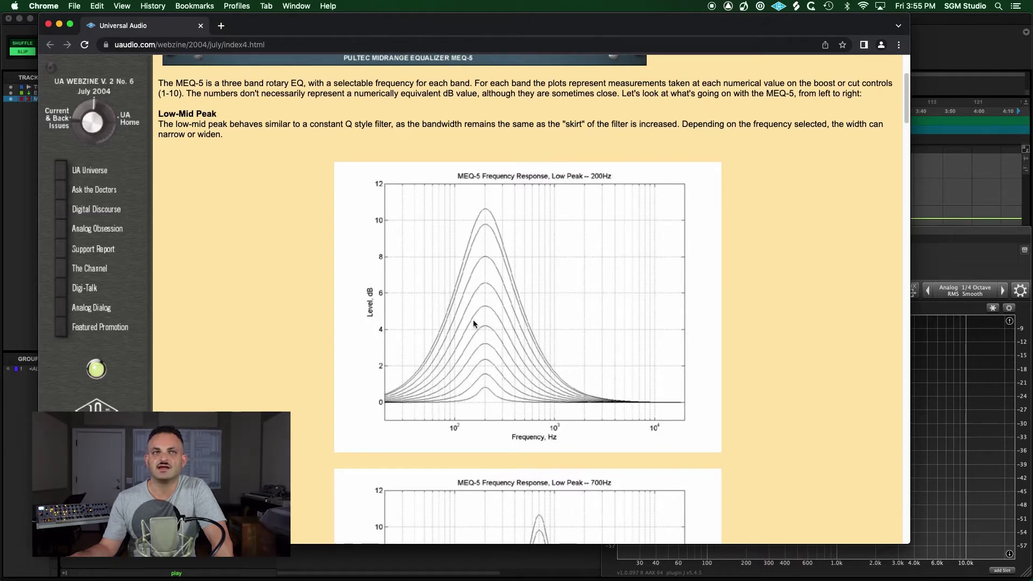
scroll(527, 332, "down", 8)
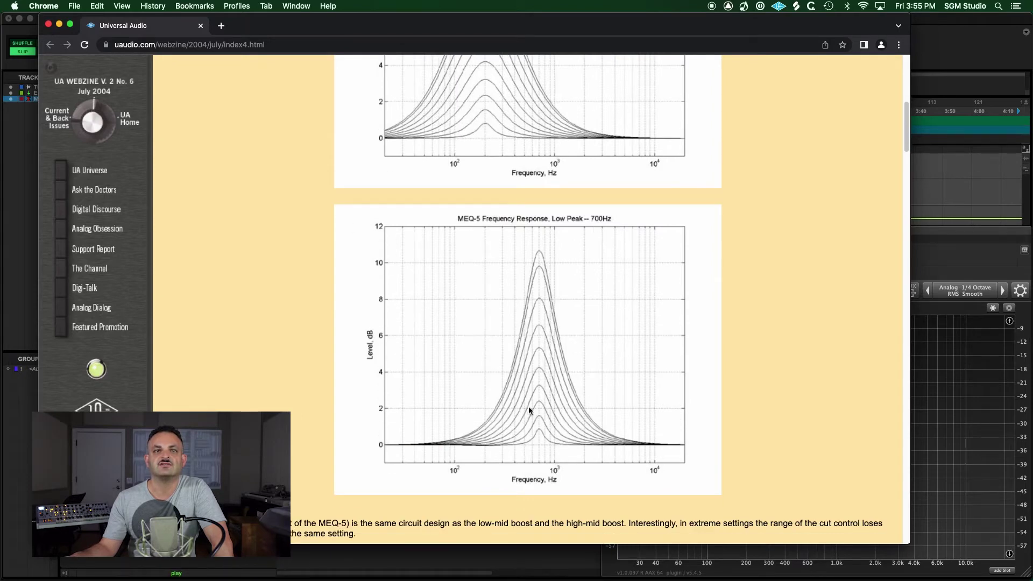
scroll(543, 271, "down", 12)
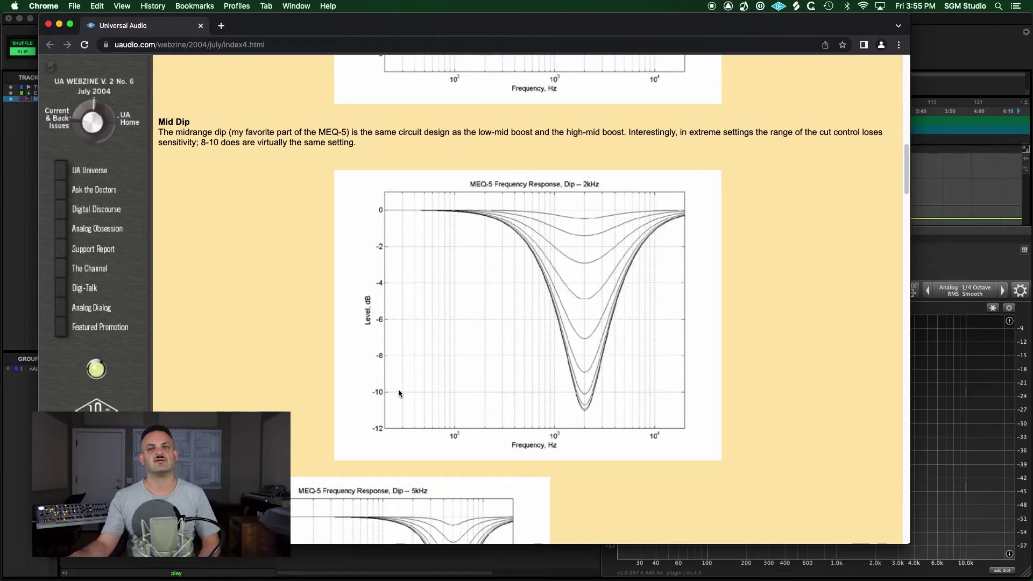
scroll(574, 350, "down", 10)
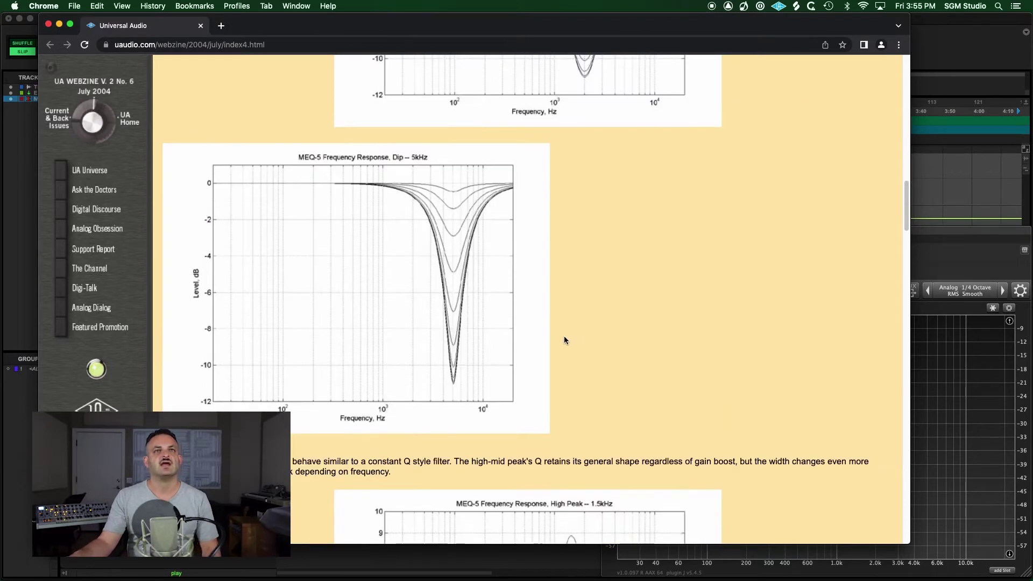
scroll(565, 338, "down", 10)
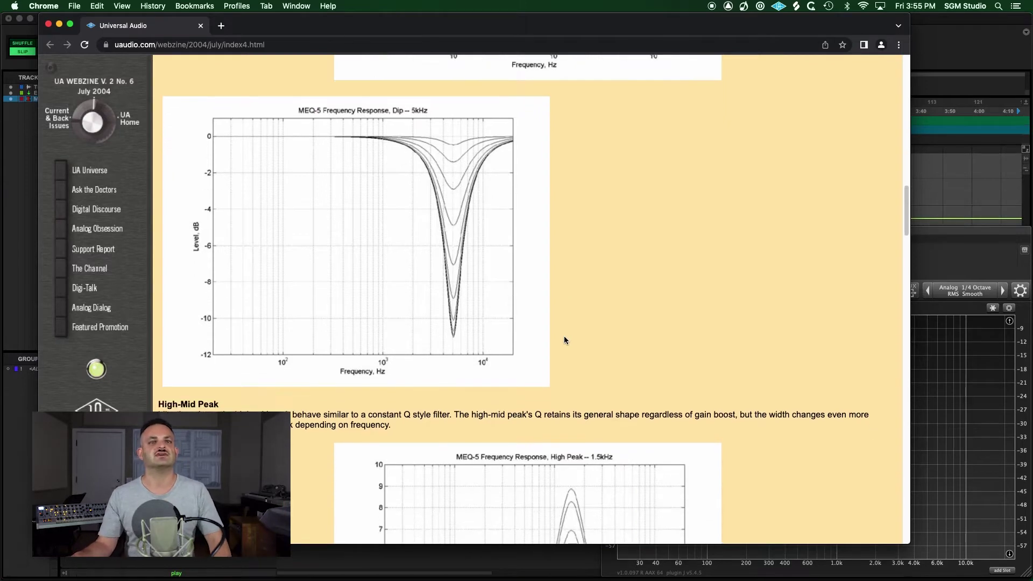
scroll(564, 339, "down", 19)
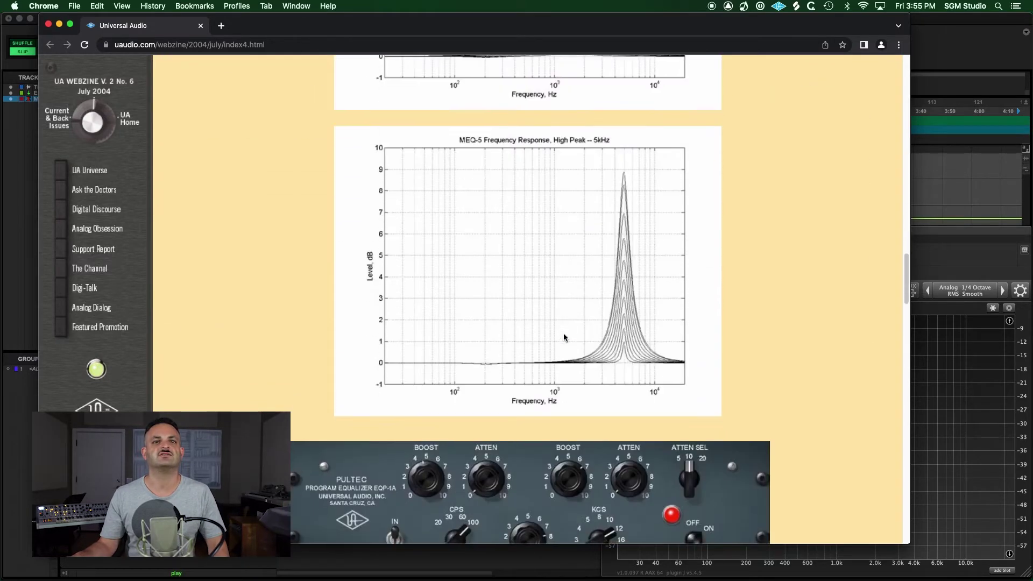
scroll(564, 338, "down", 2)
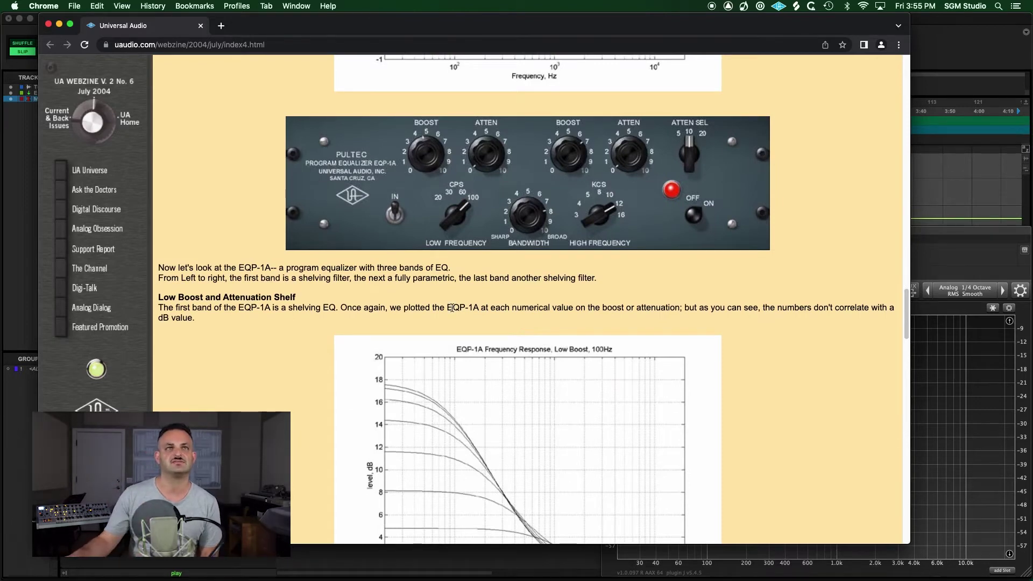
scroll(450, 264, "down", 1)
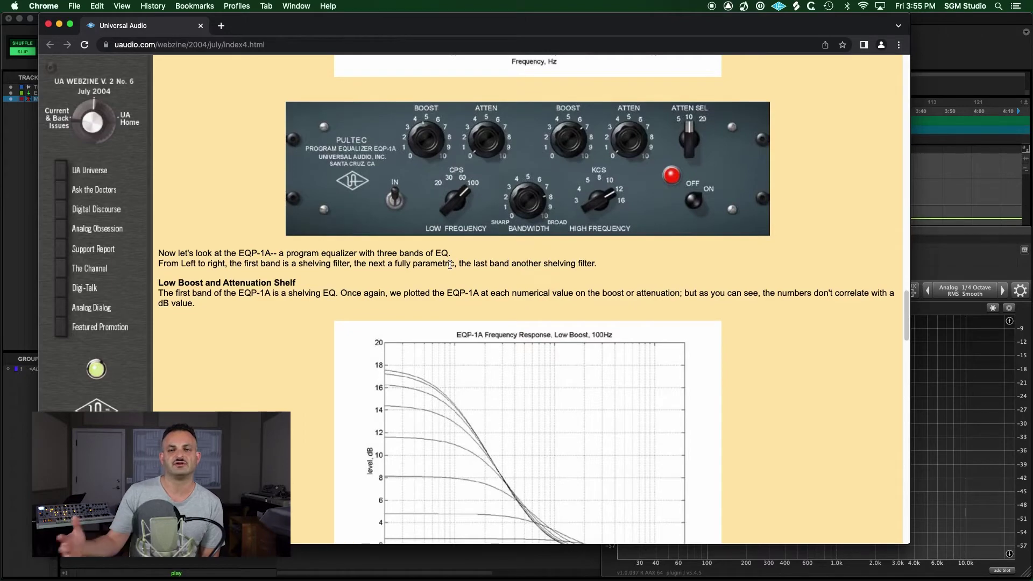
scroll(409, 192, "up", 1)
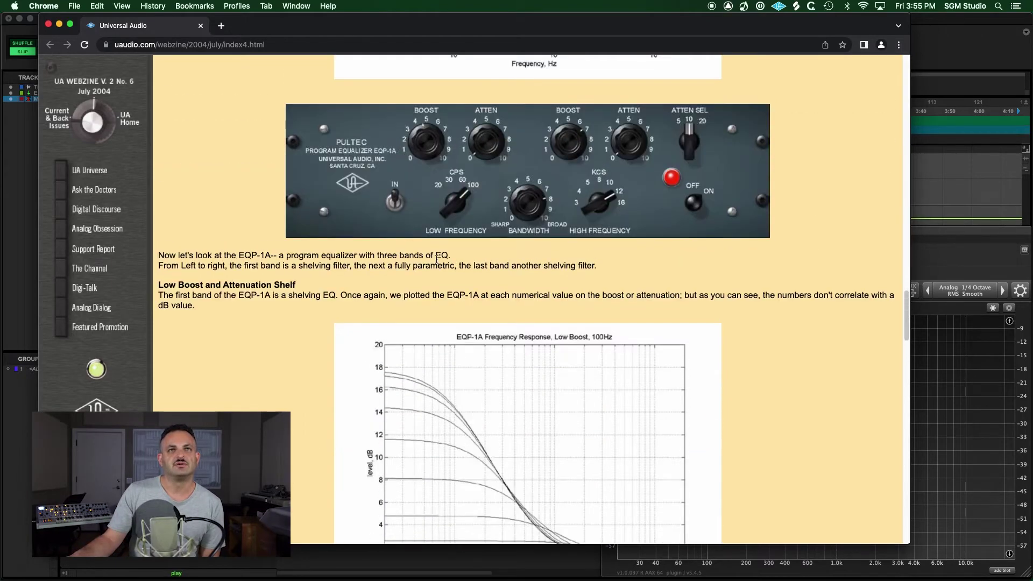
scroll(443, 318, "down", 15)
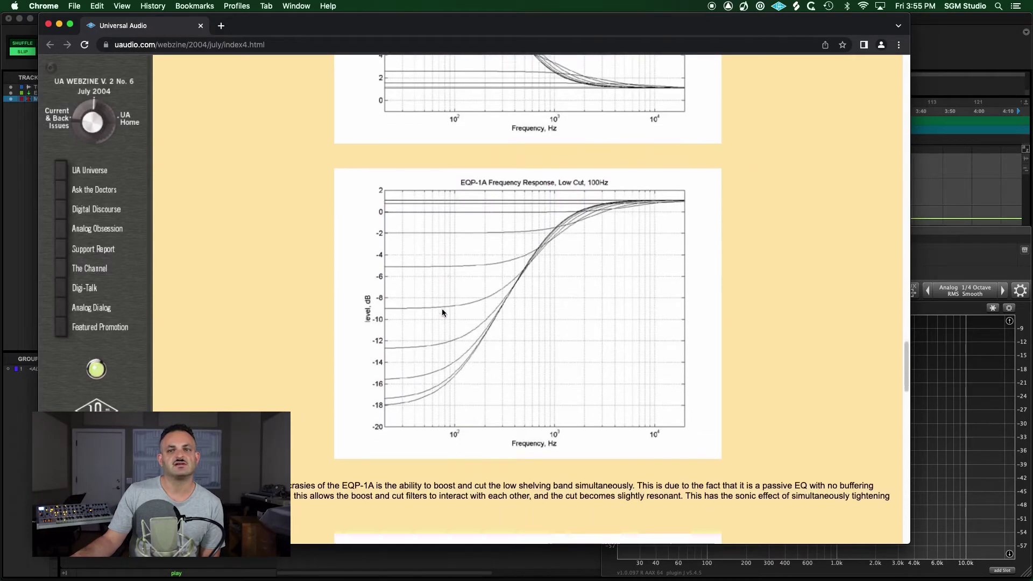
scroll(439, 350, "down", 10)
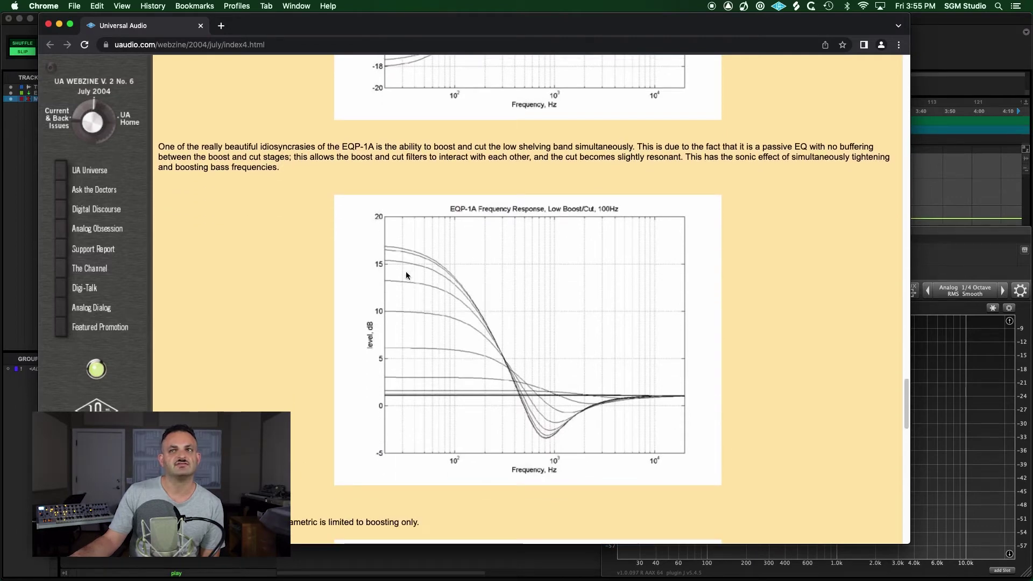
scroll(451, 274, "up", 20)
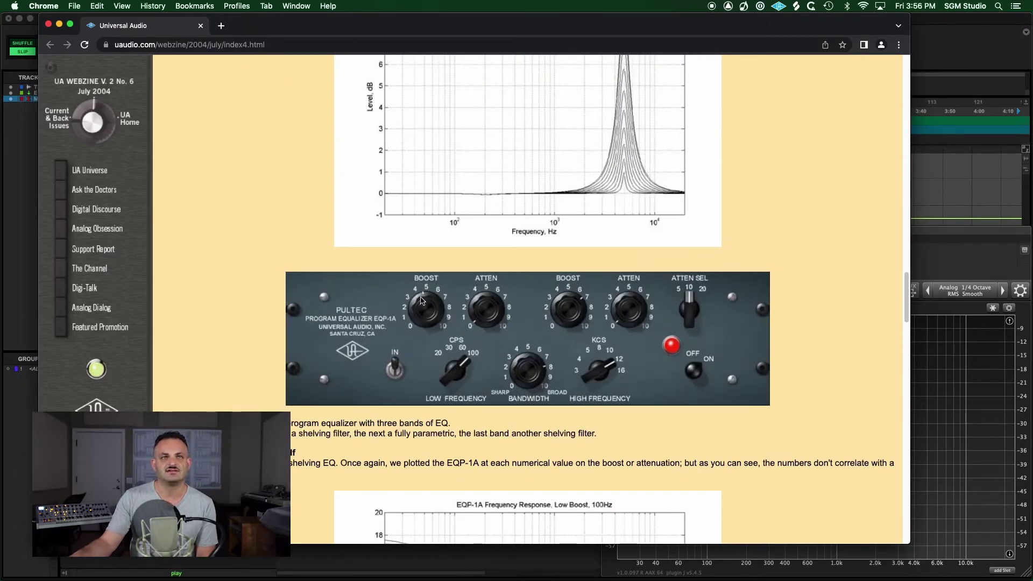
scroll(482, 320, "down", 20)
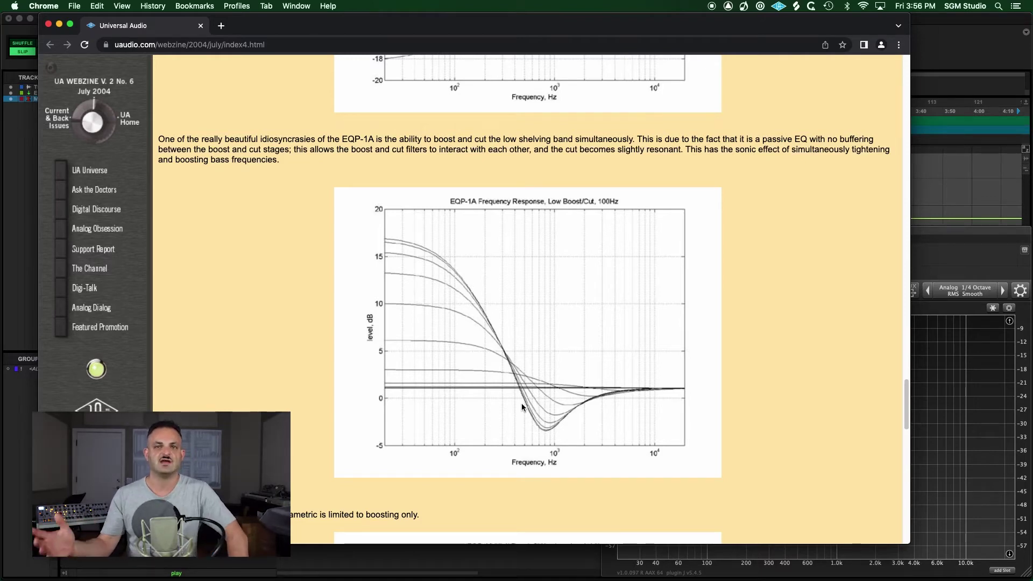
scroll(501, 416, "down", 2)
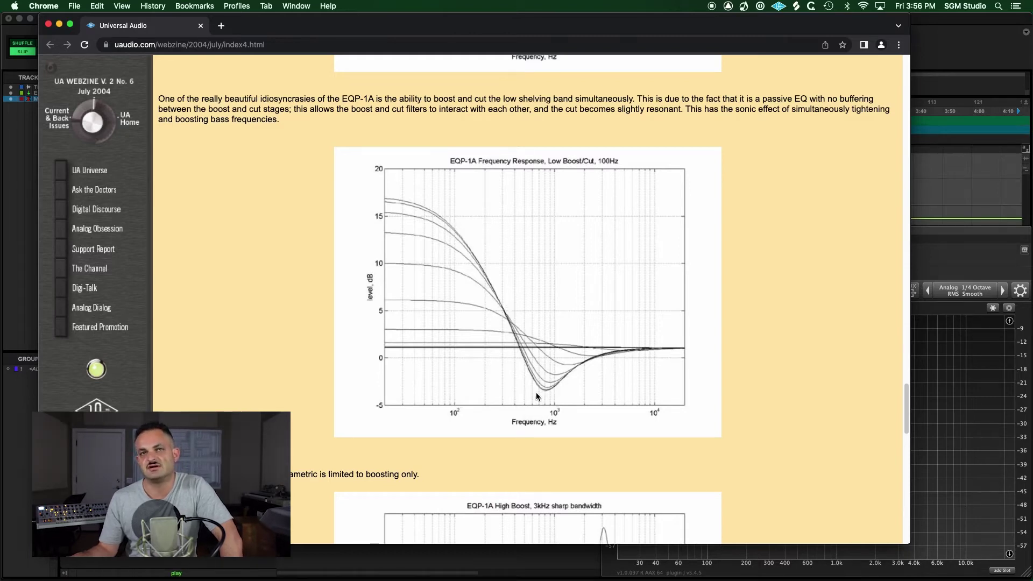
scroll(522, 389, "down", 2)
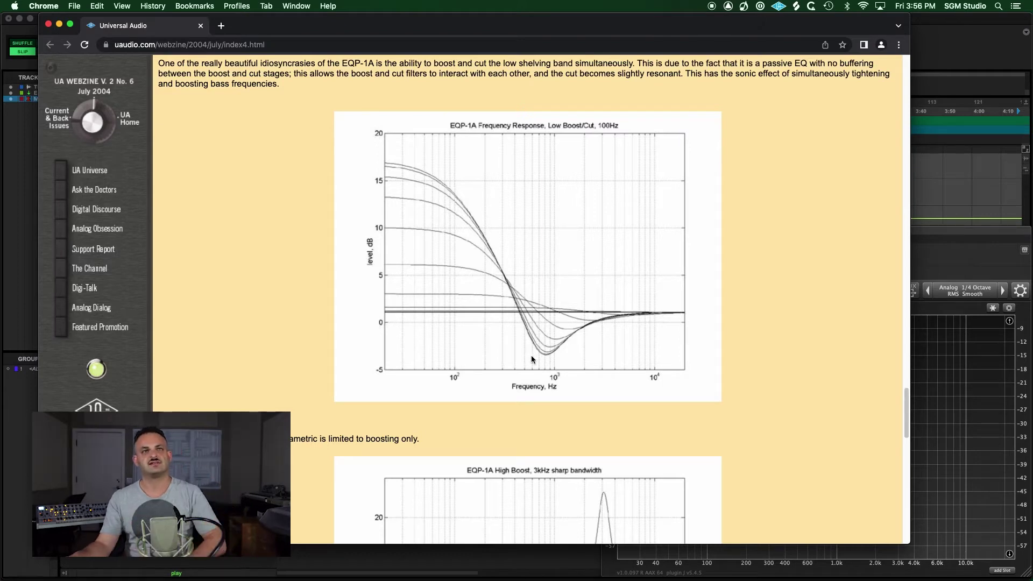
scroll(528, 327, "down", 10)
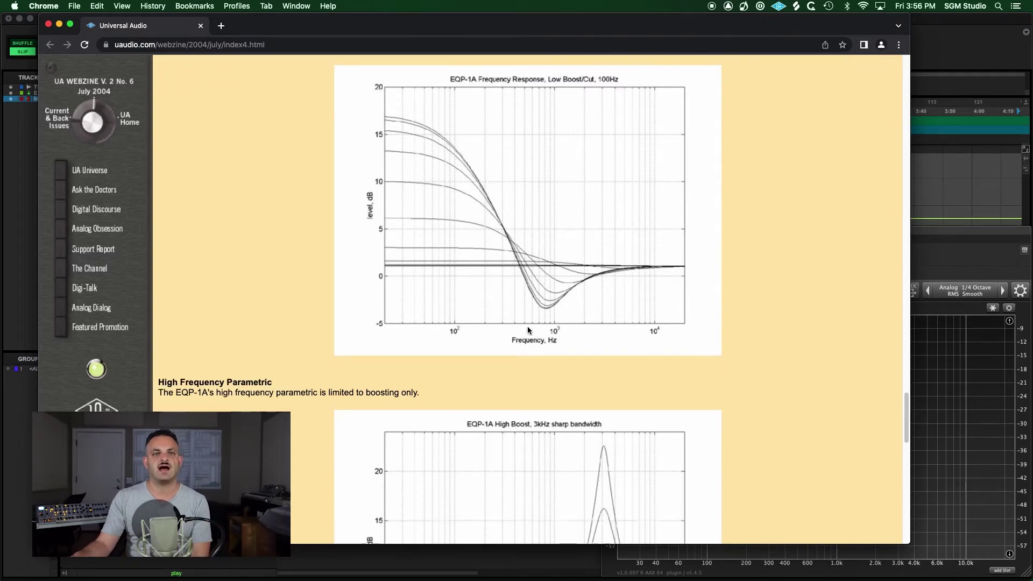
scroll(526, 330, "down", 10)
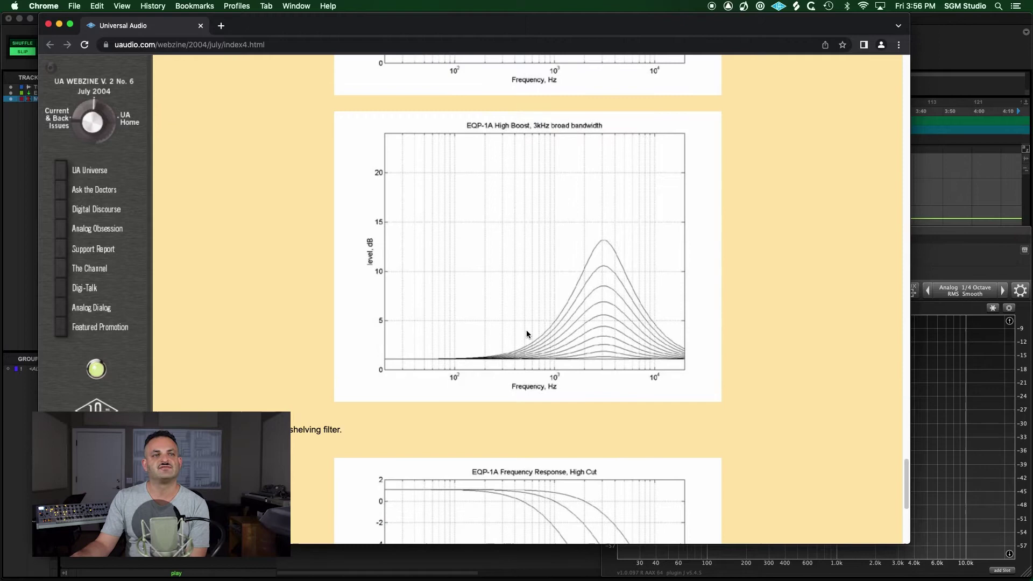
scroll(527, 333, "down", 10)
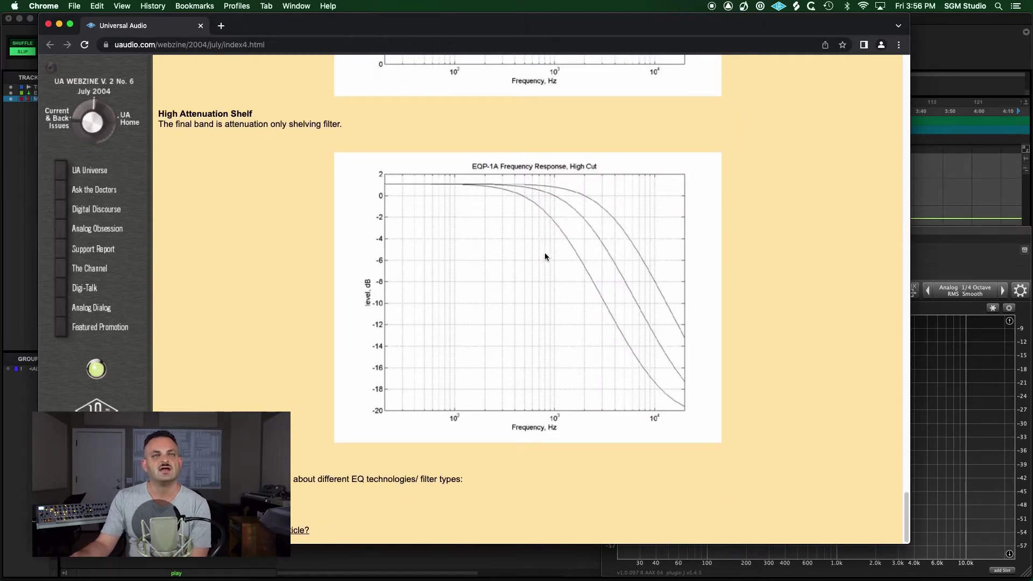
Step: Scroll back to the top and select, then deselect, the index4.html page address
scroll(544, 256, "up", 20)
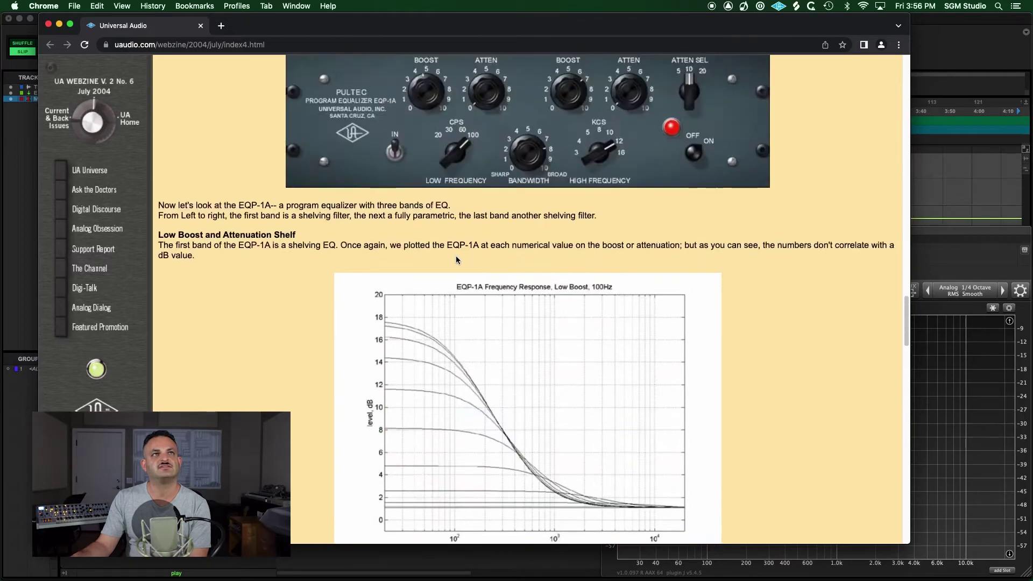
scroll(456, 256, "up", 15)
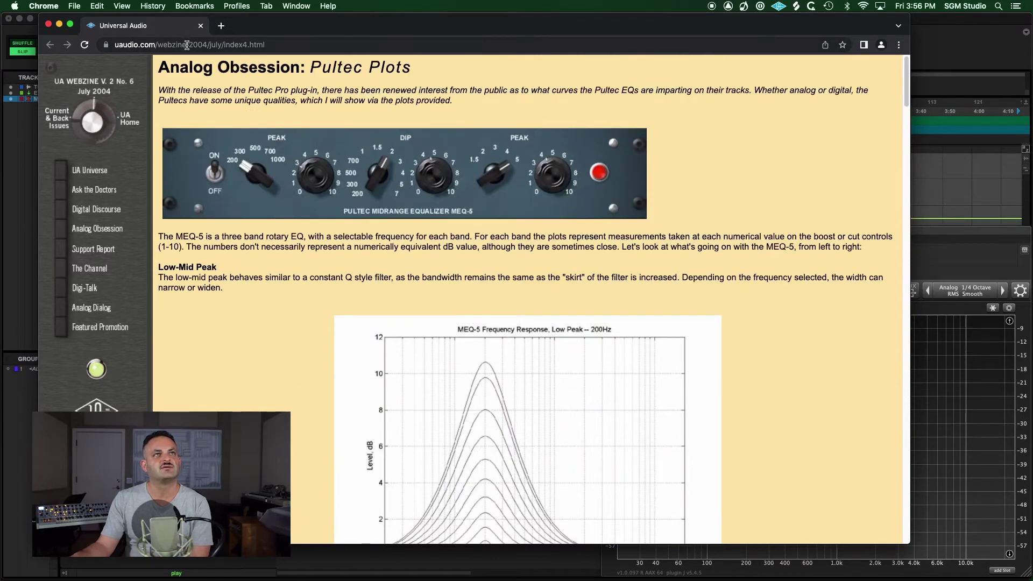
left_click(295, 355)
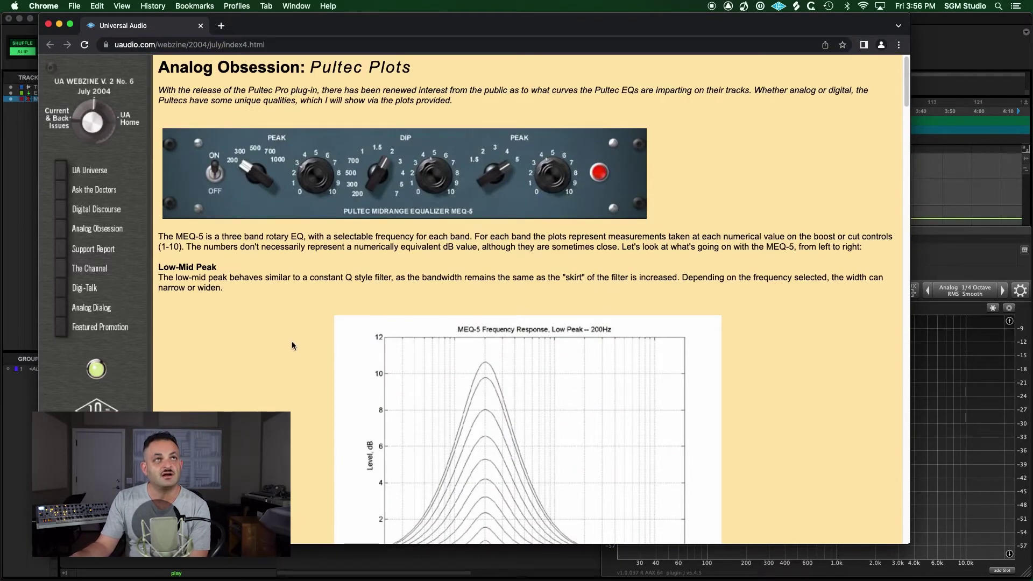
left_click_drag(230, 45, 299, 56)
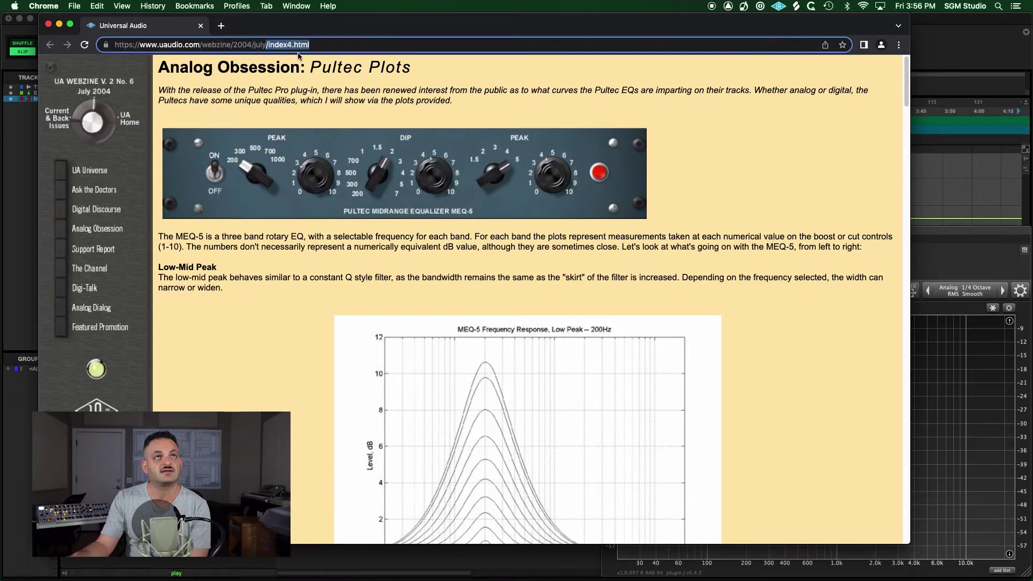
left_click(339, 64)
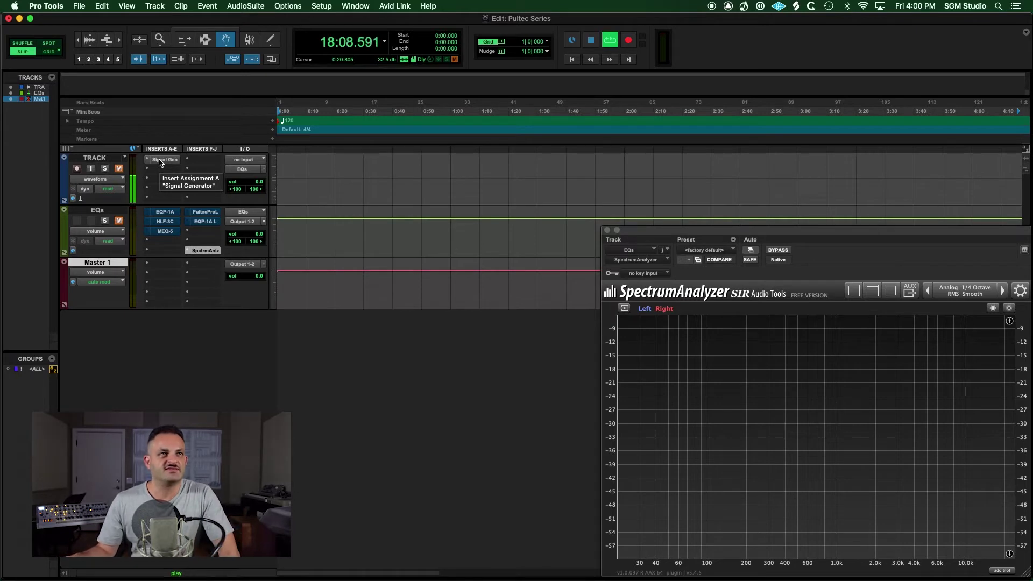
Step: Unmute the signal generator track, toggle the EQs track mute, then un-bypass and open the EQP-1A insert
left_click(160, 160)
left_click(160, 160)
left_click(119, 169)
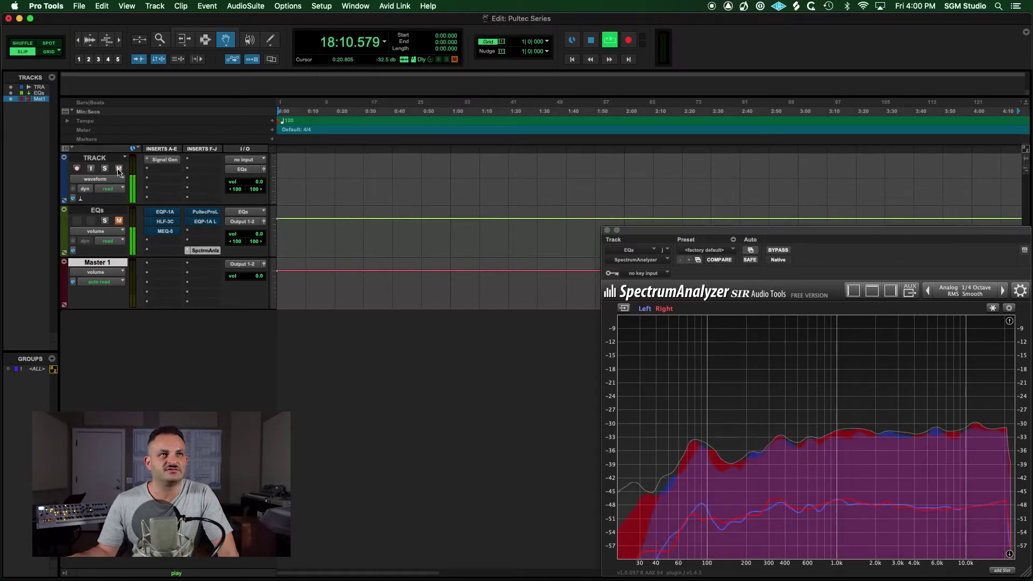
left_click(119, 221)
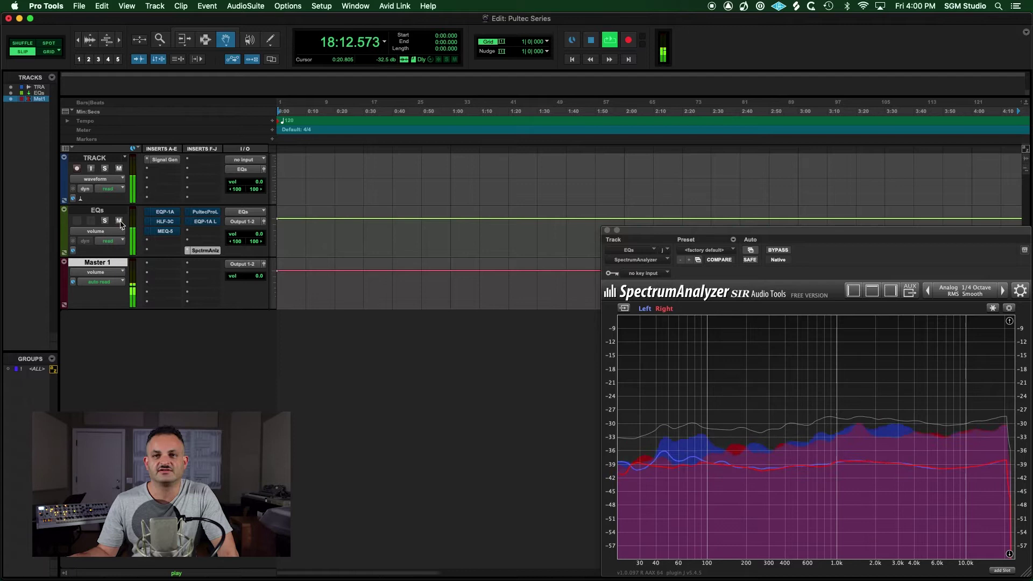
left_click(119, 221)
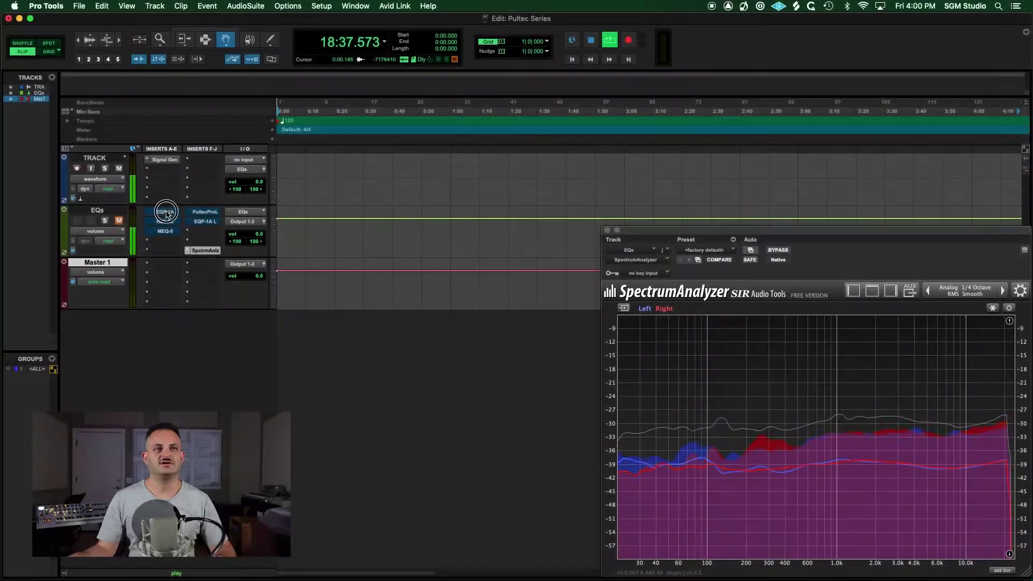
left_click(166, 214, "super")
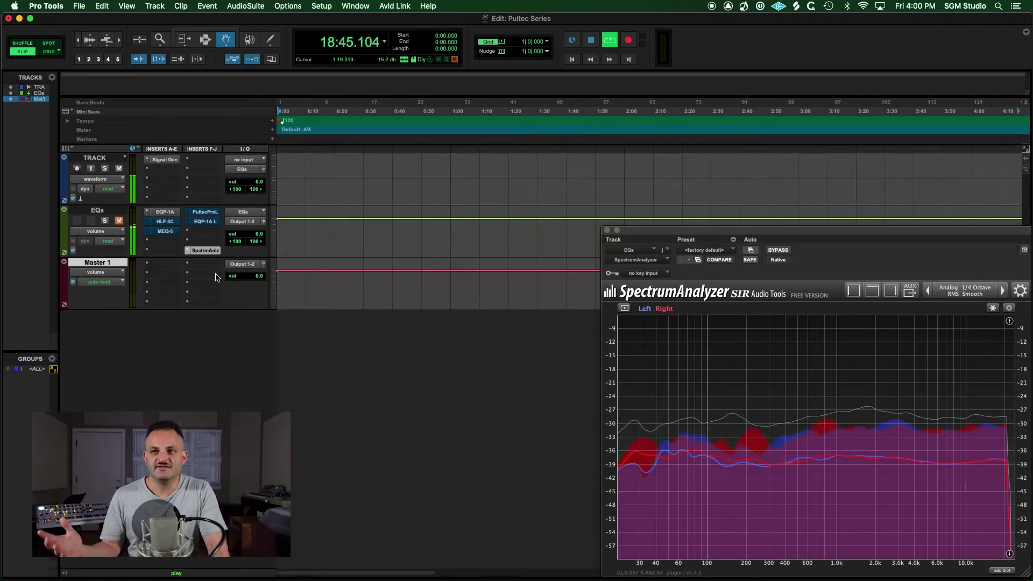
left_click(165, 213)
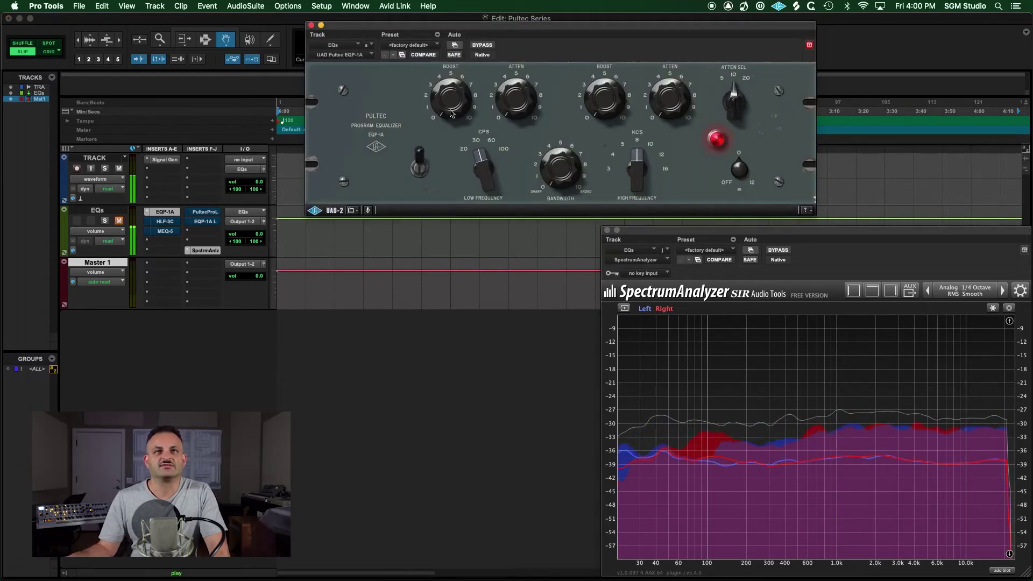
Step: Raise the EQP-1A low boost, change the low frequency, reduce the boost, and add low attenuation
left_click_drag(451, 113, 450, 10)
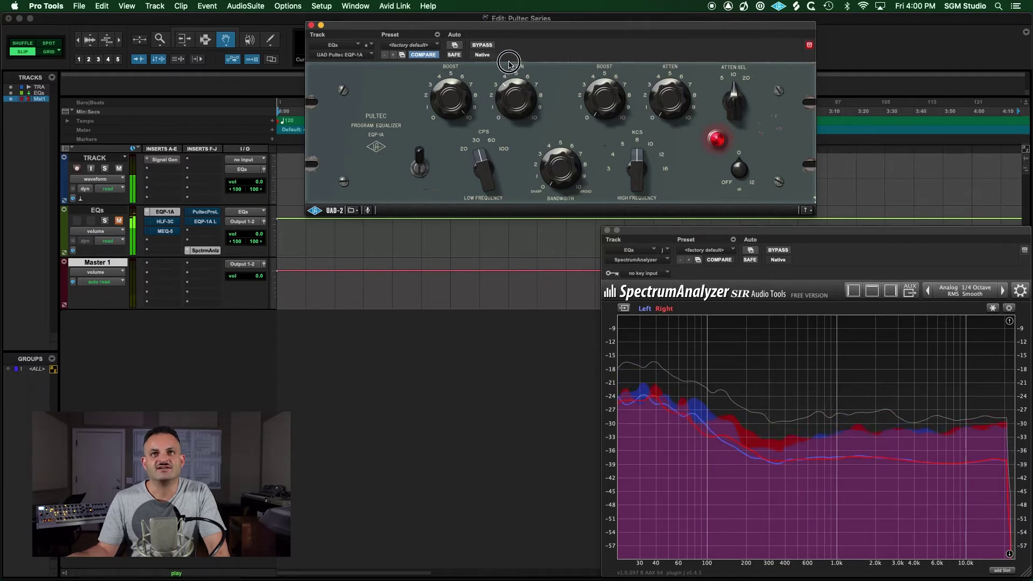
left_click(510, 20)
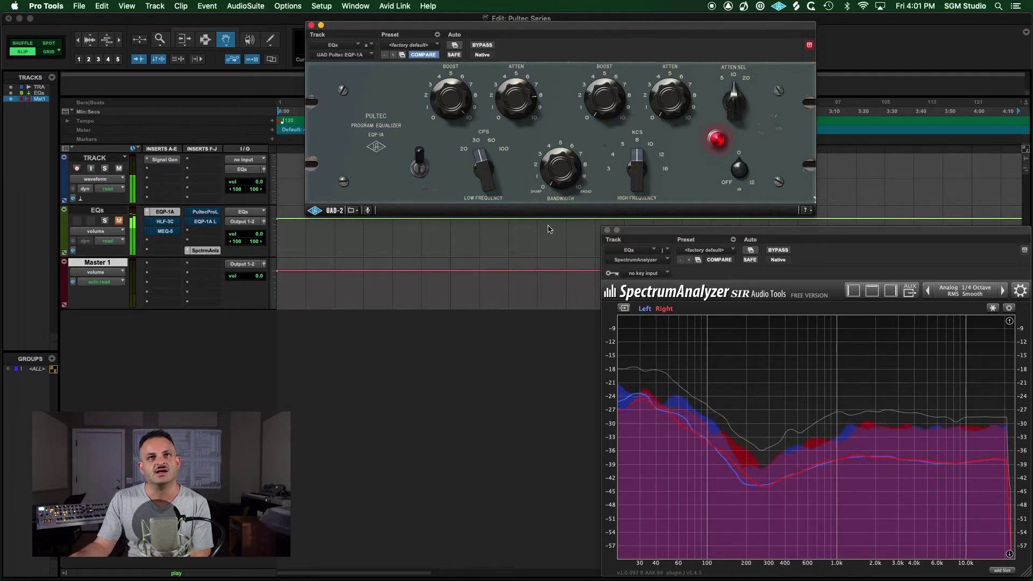
left_click_drag(495, 181, 494, 157)
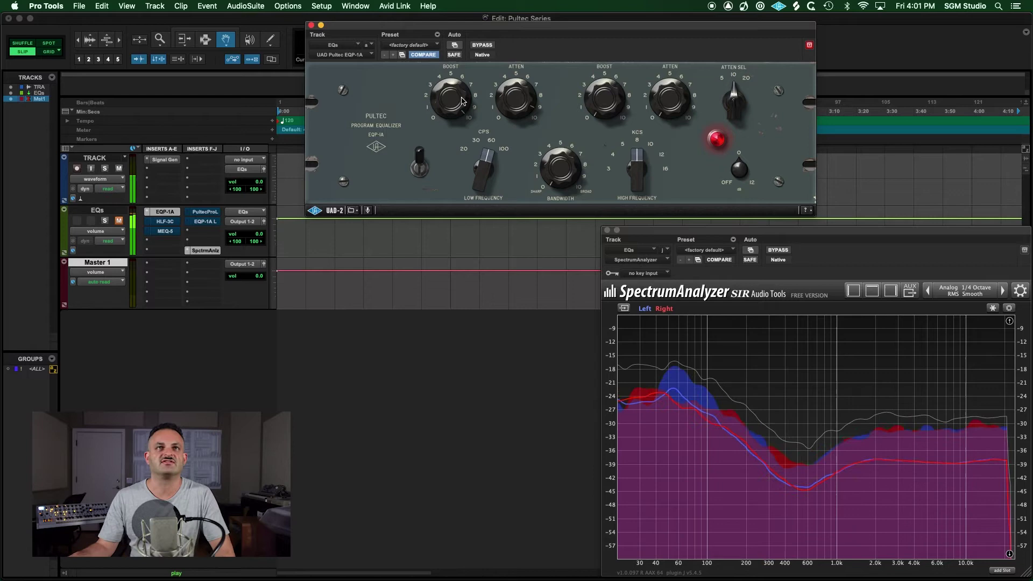
left_click_drag(462, 100, 454, 70)
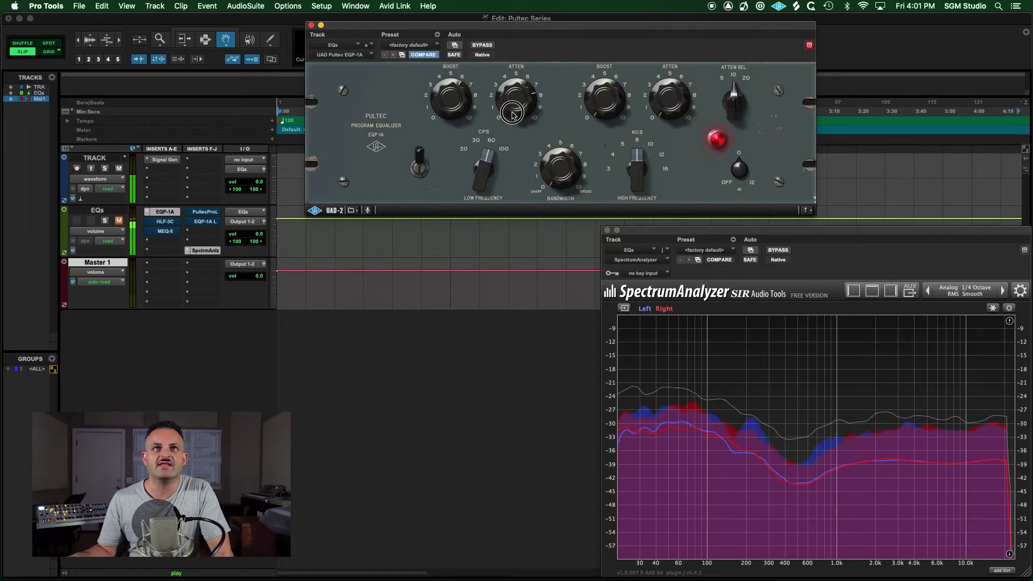
mouse_move(513, 114)
left_mouse_down()
mouse_move(507, 148)
mouse_move(513, 96)
left_mouse_up()
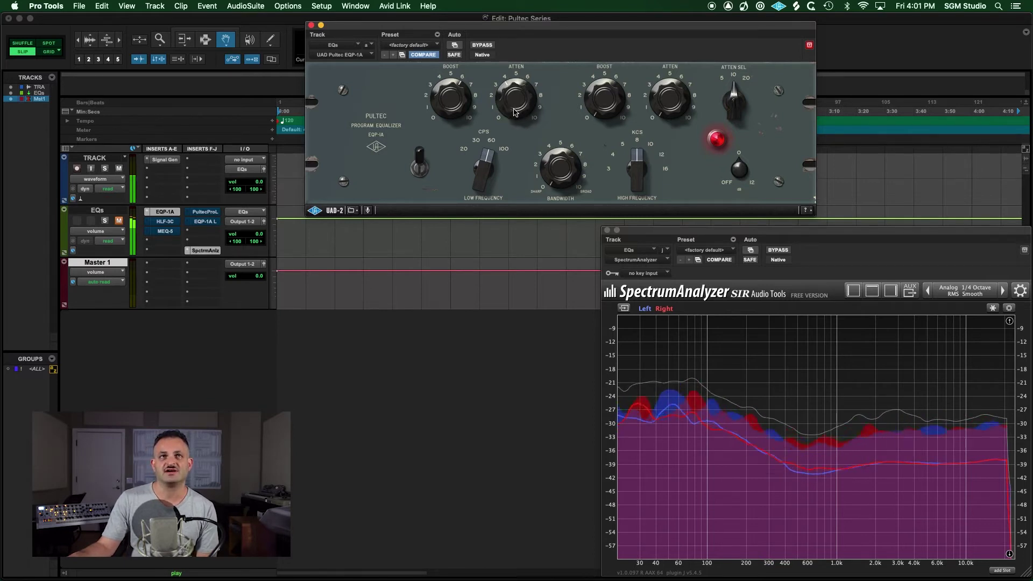
left_click_drag(515, 116, 516, 125)
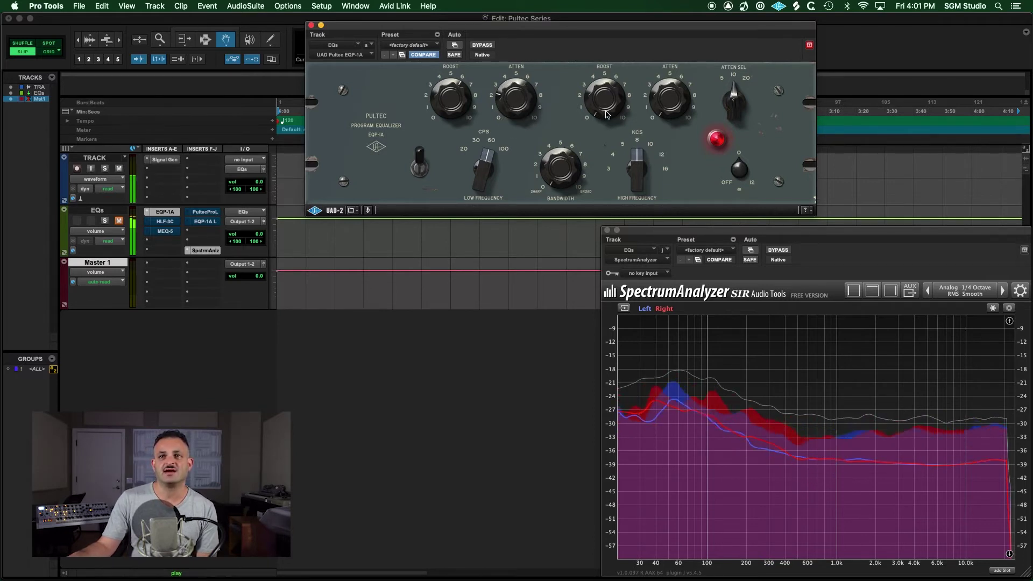
Step: Add a strong EQP-1A high boost, then lower its KCS frequency selector to 8 kHz
left_click_drag(606, 114, 600, 146)
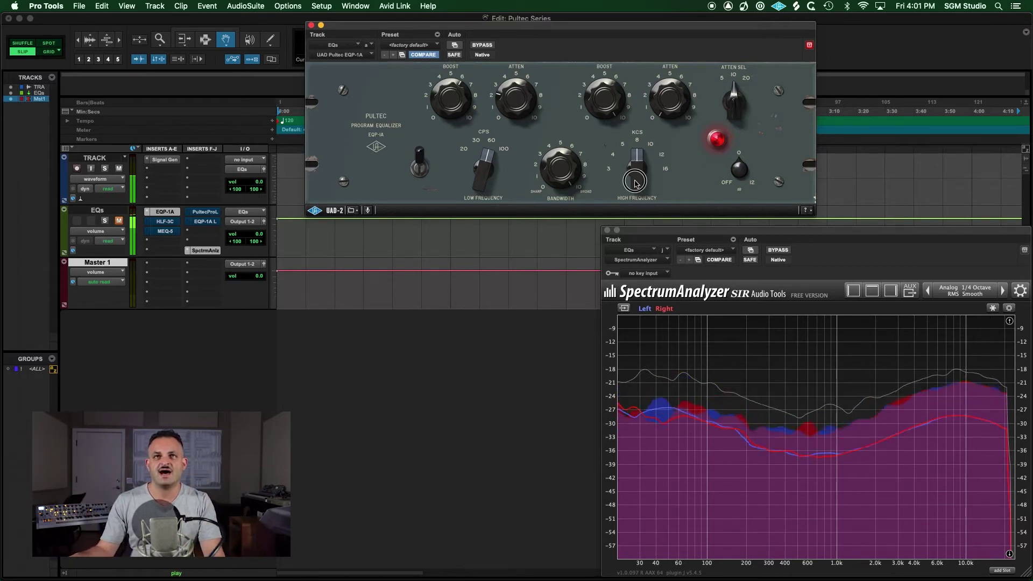
left_click_drag(636, 172, 626, 138)
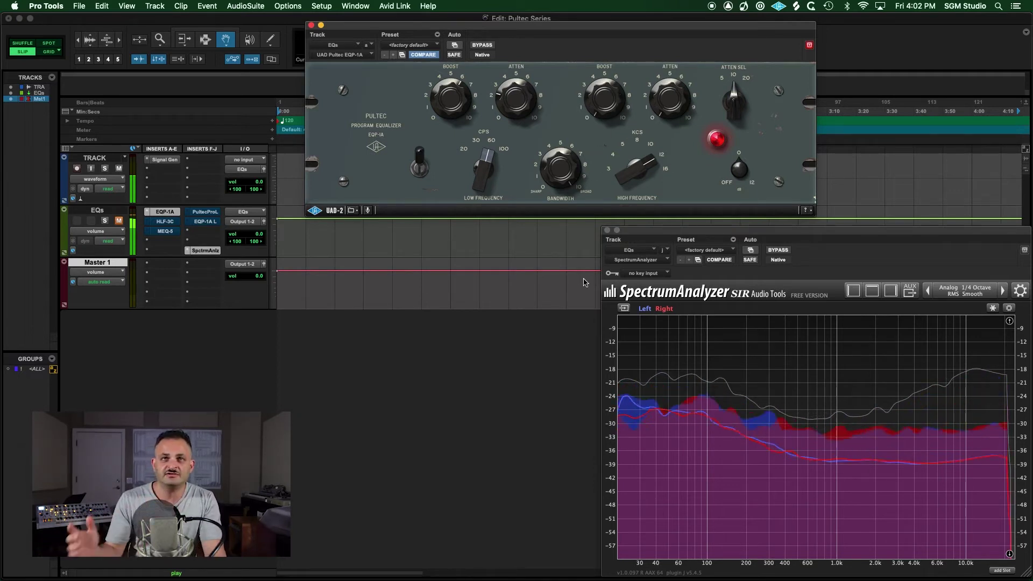
left_click_drag(618, 160, 586, 153)
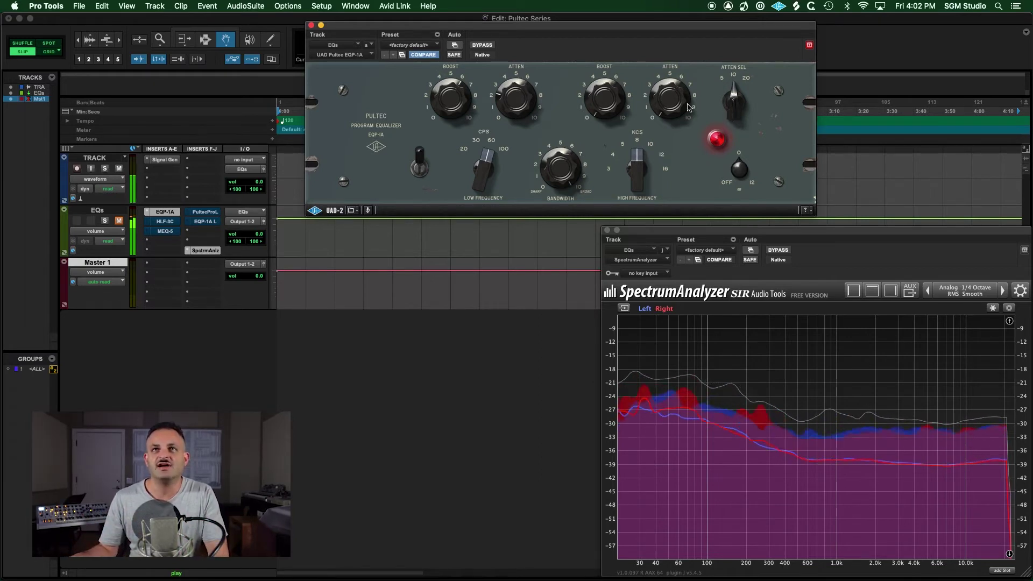
Step: Cut the EQP-1A's top end with high ATTEN and a new ATTEN SEL, then bypass it
left_click_drag(688, 106, 671, 20)
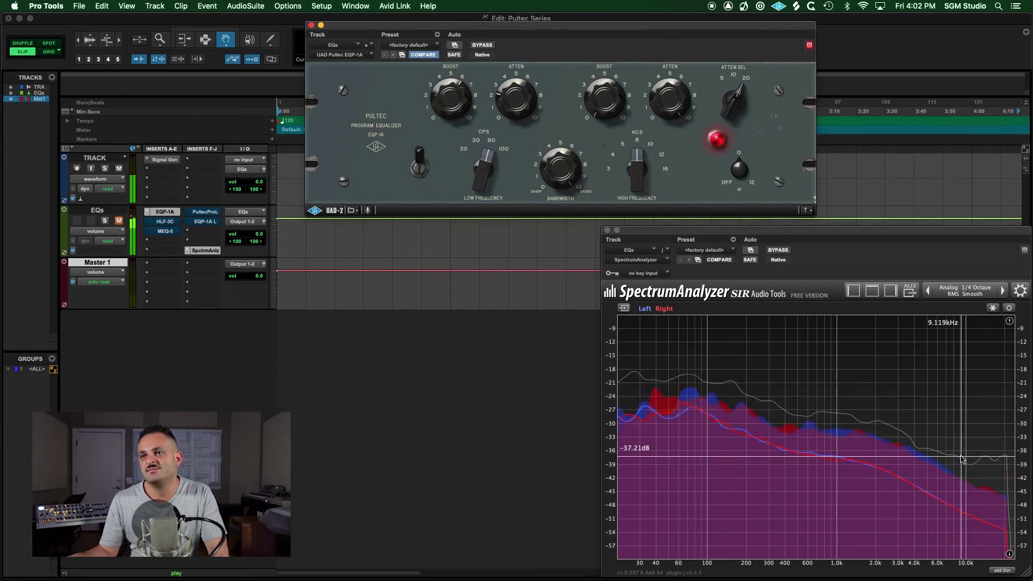
left_click_drag(723, 101, 736, 141)
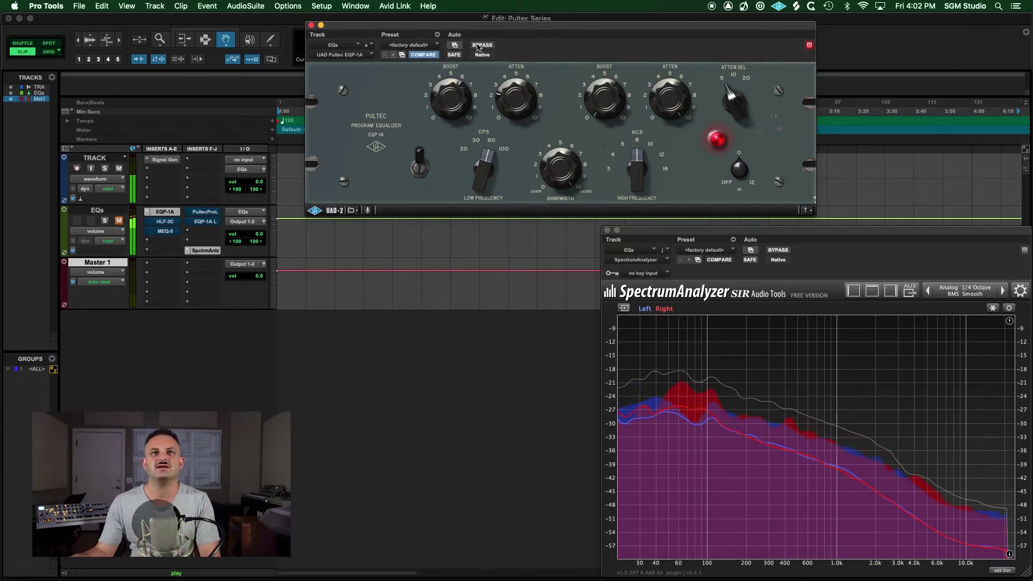
left_click(481, 45)
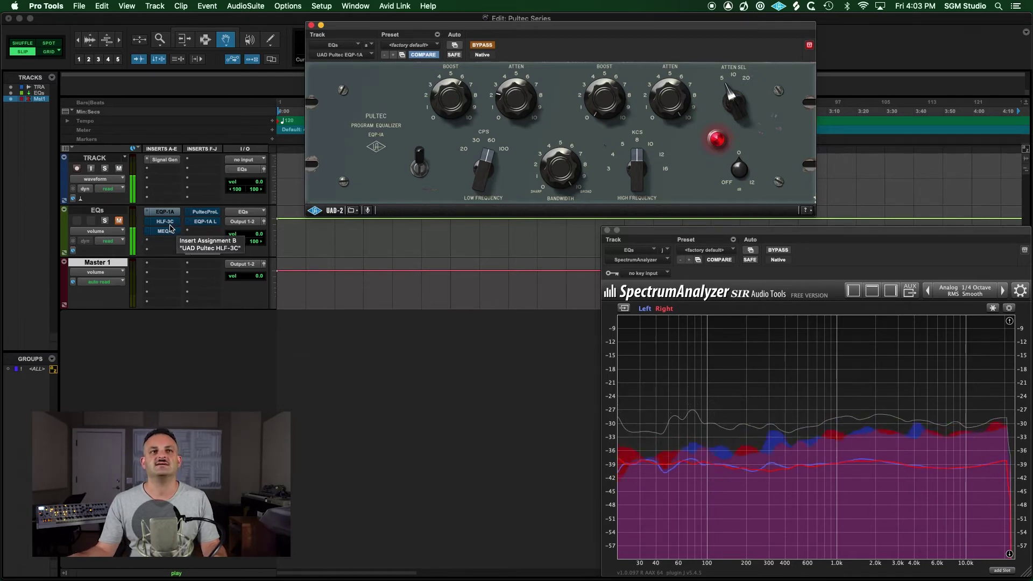
Step: Enable the HLF-3C, raise its low cut-off and set a high cut-off, then bypass it and select the MEQ-5
left_click(170, 226)
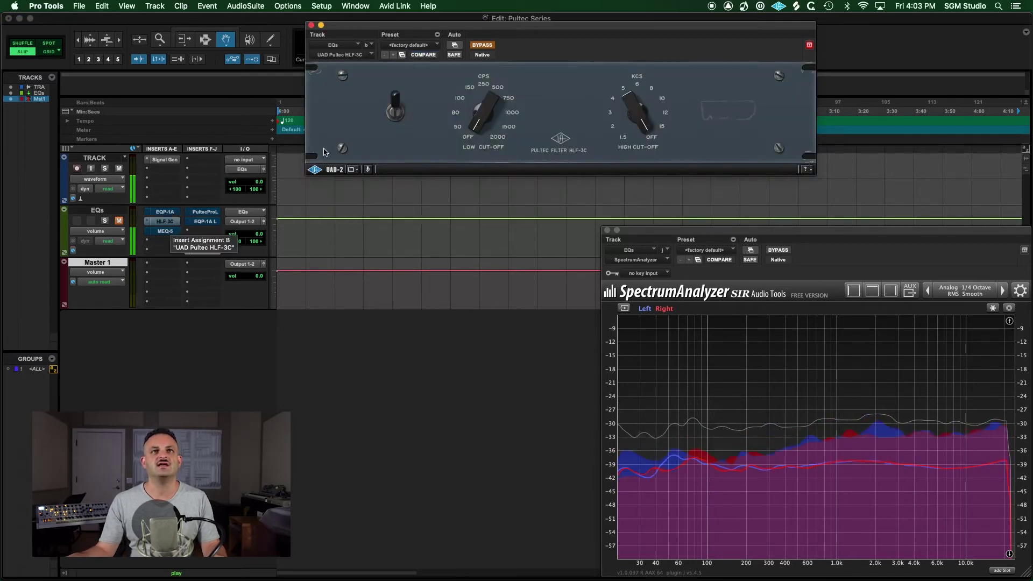
left_click(486, 46)
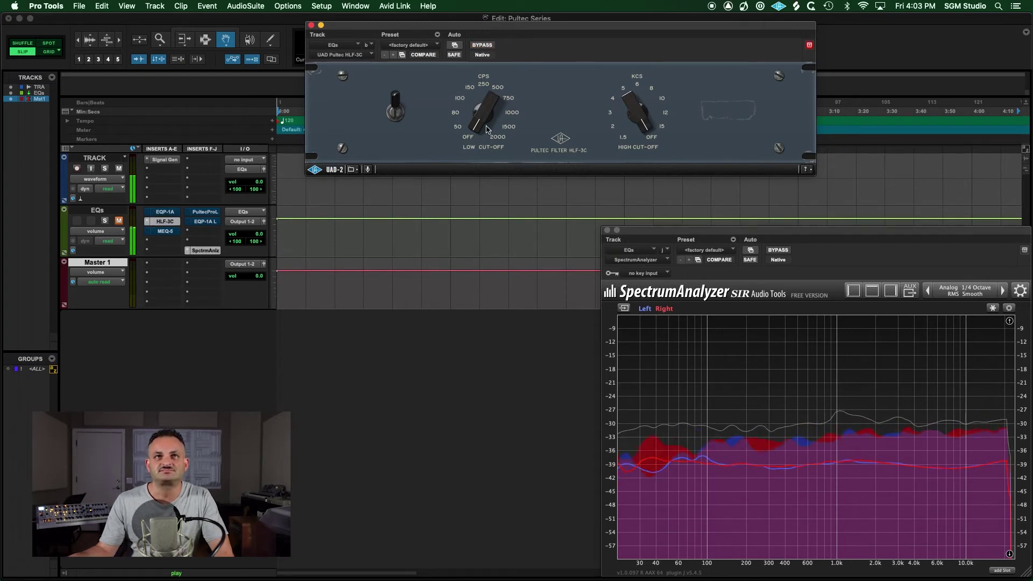
left_click_drag(487, 129, 477, 152)
left_click_drag(651, 109, 647, 82)
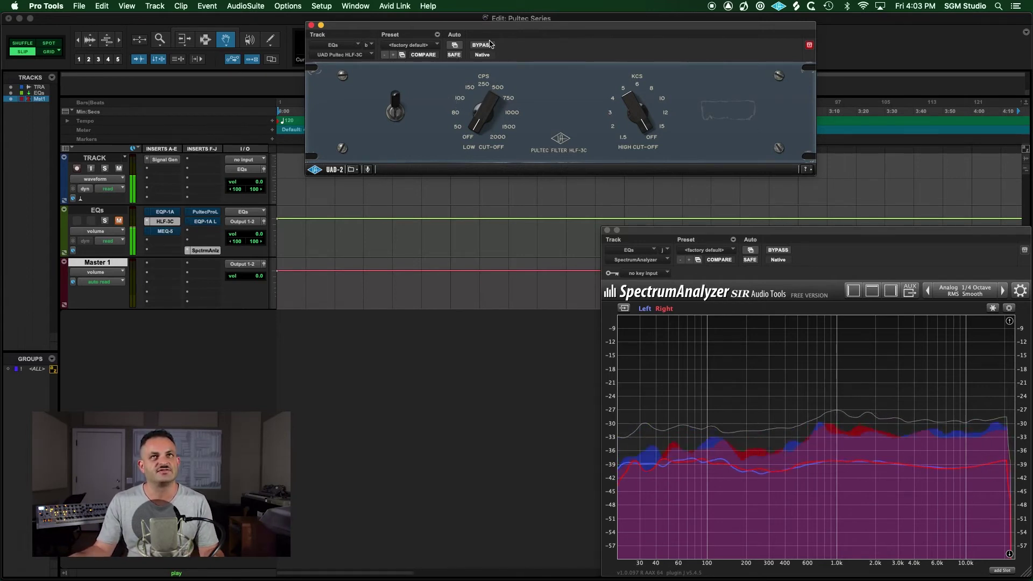
key("shift+b")
left_click(165, 231)
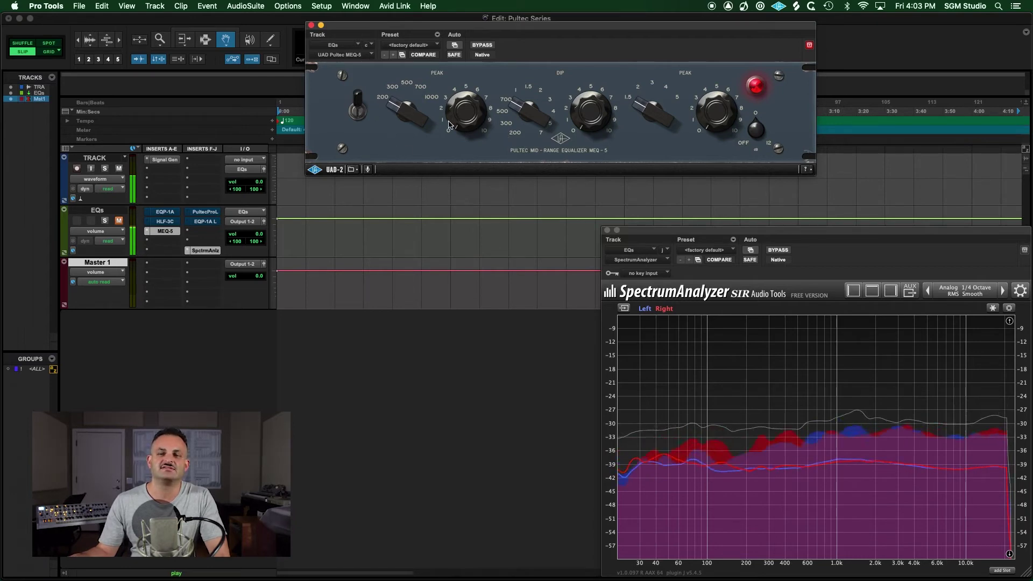
Step: Boost the MEQ-5's low-mid peak and settle its frequency at 500 after trying 1000
left_click_drag(476, 131, 477, 33)
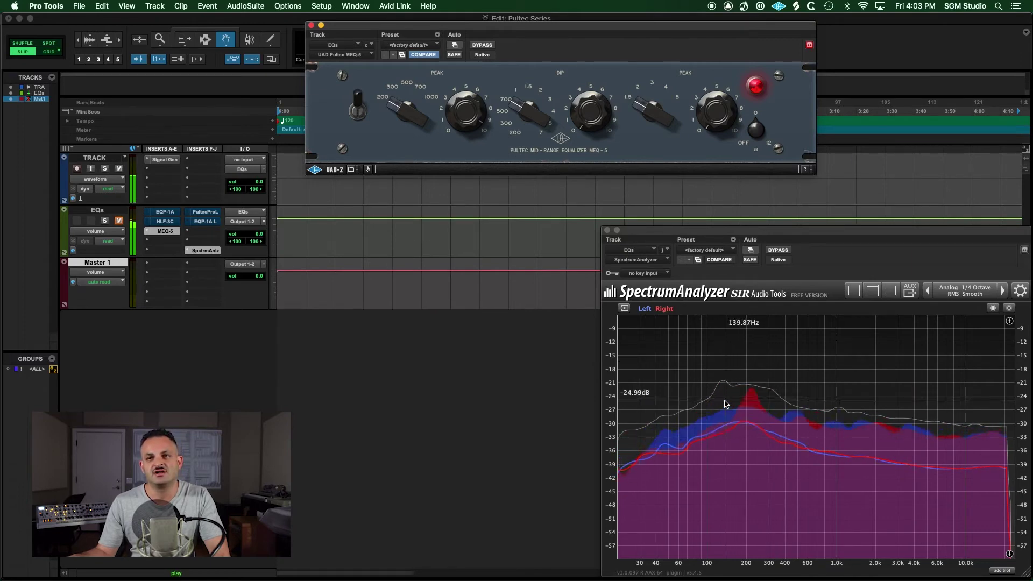
left_click_drag(414, 110, 419, 48)
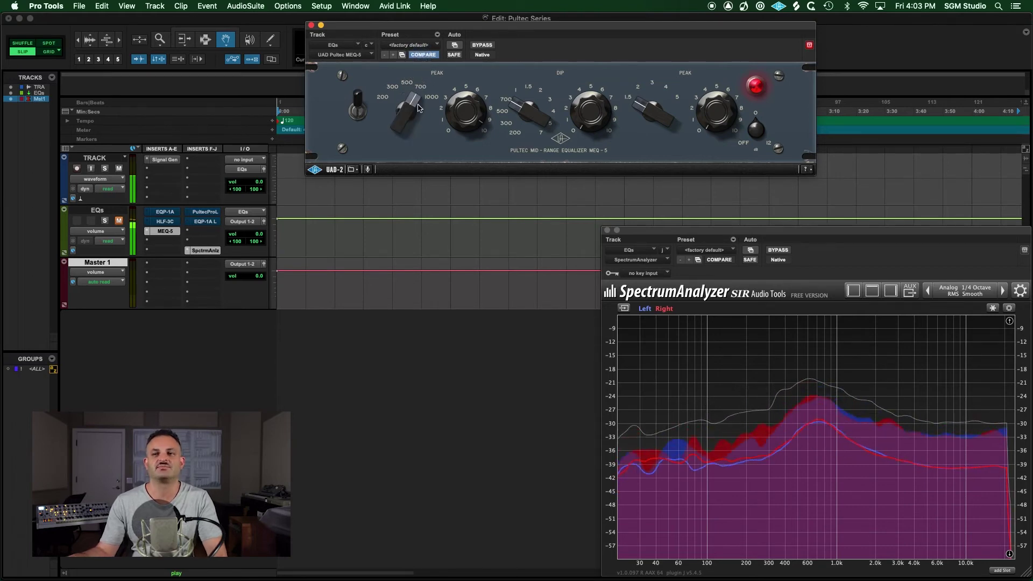
left_click_drag(420, 112, 418, 86)
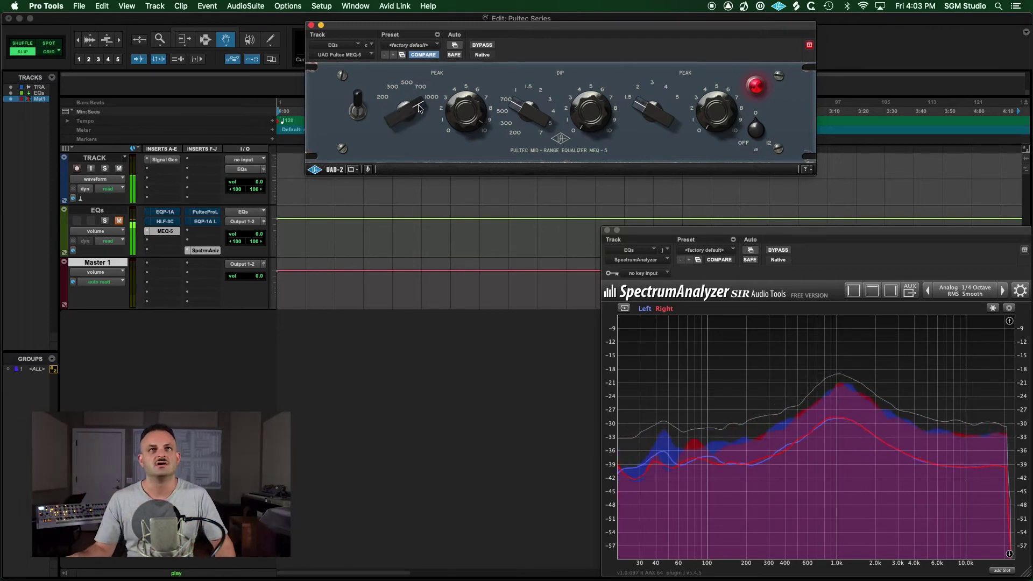
left_click_drag(420, 107, 418, 141)
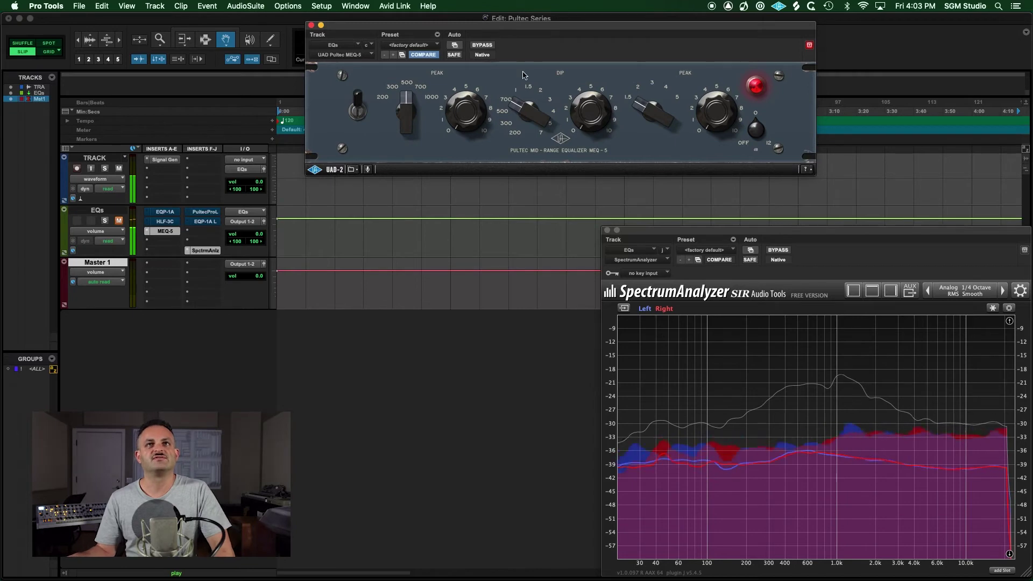
Step: Deepen the mid dip to about 7 around 300 Hz and raise the upper peak frequency a step
left_click_drag(591, 132, 581, 63)
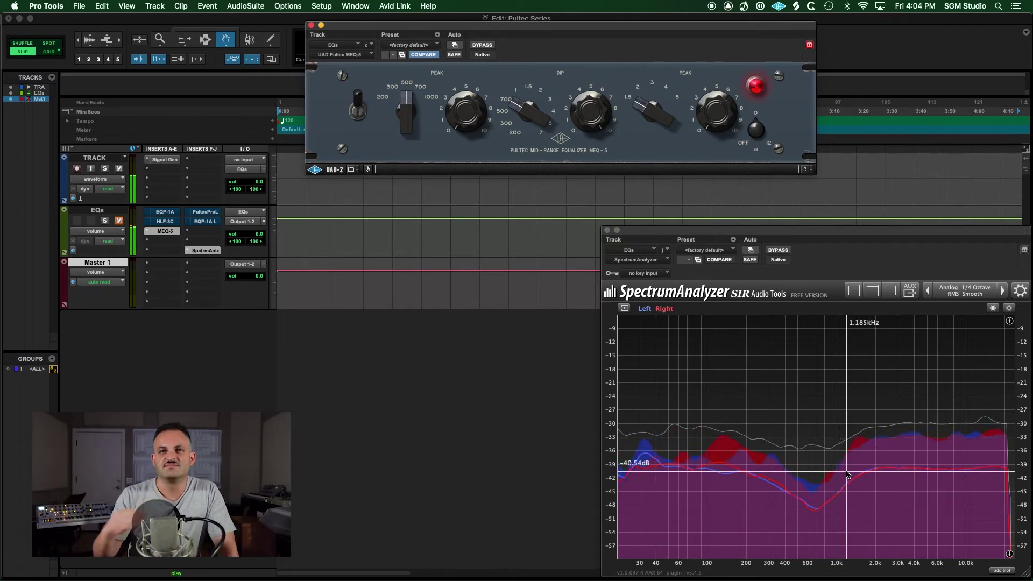
left_click_drag(557, 135, 533, 114)
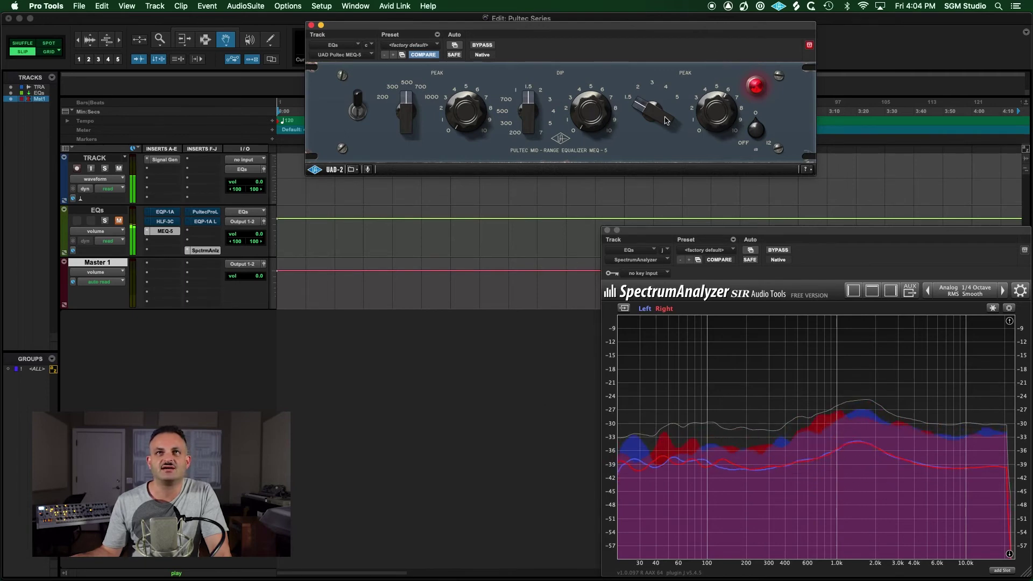
left_click_drag(664, 120, 655, 100)
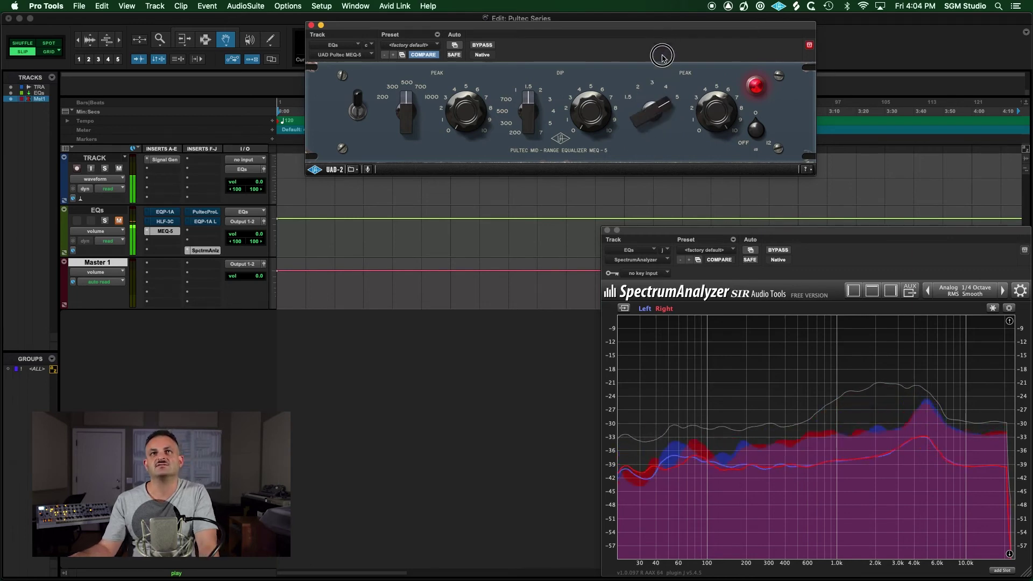
Step: Bypass the MEQ-5 insert, enable the Pultec-Pro Legacy insert, then select the EQP-1A Legacy insert
left_click(167, 231, "super")
left_click(208, 212)
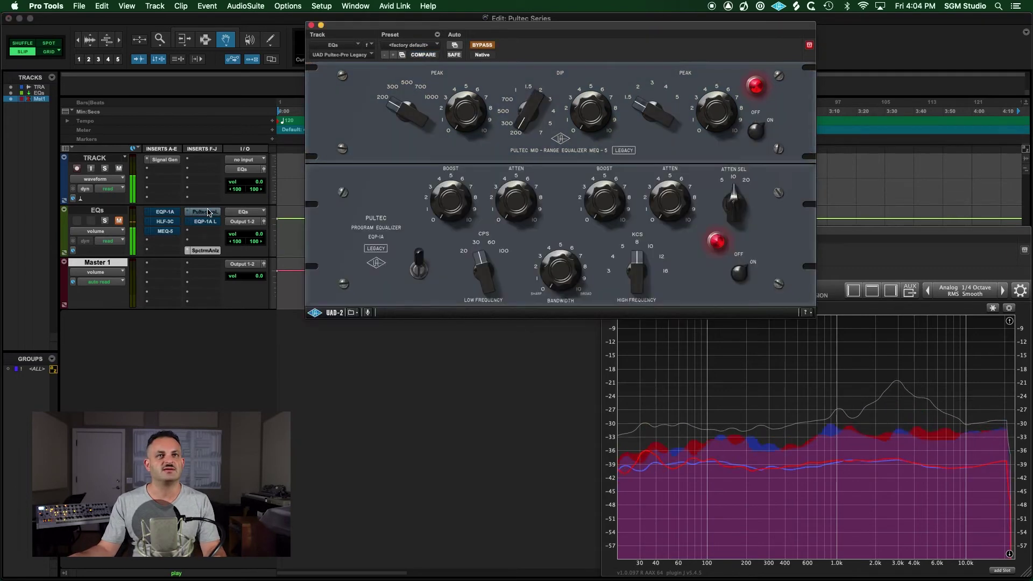
left_click(209, 213, "super")
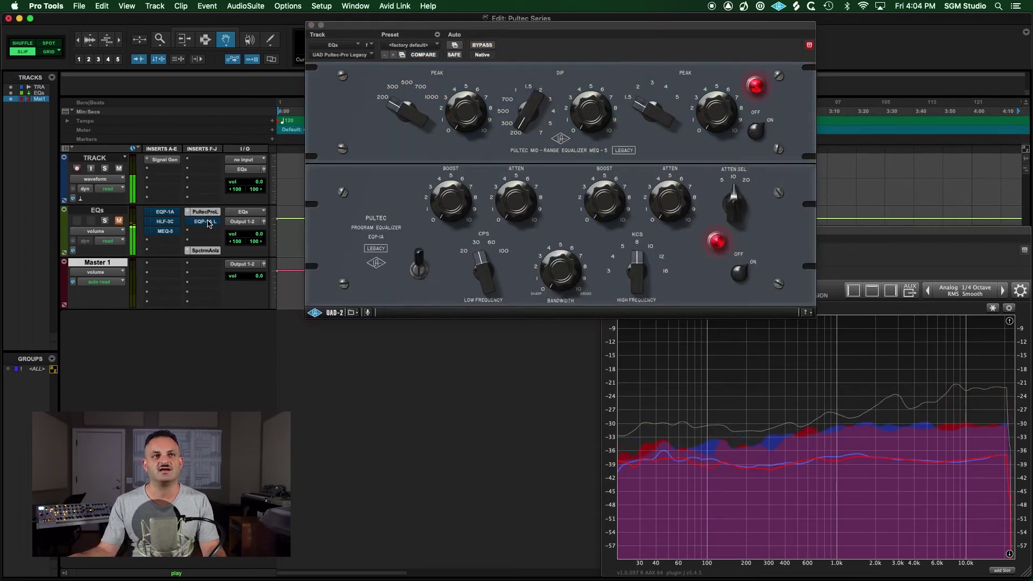
left_click(209, 222)
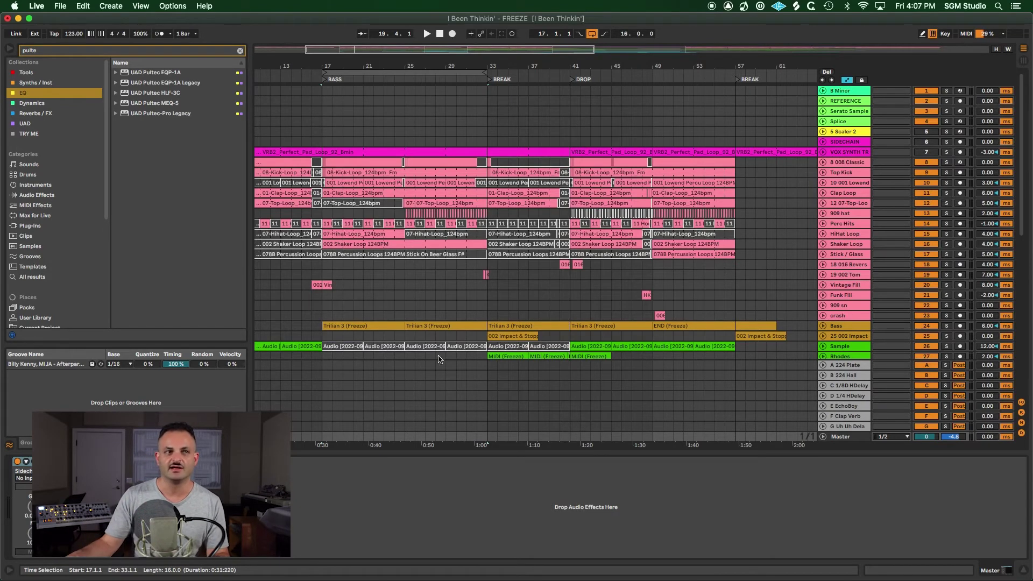
Step: Choose UAD Pultec EQP-1A from the 'pultec' search results and load it onto the Master track
left_click(136, 113)
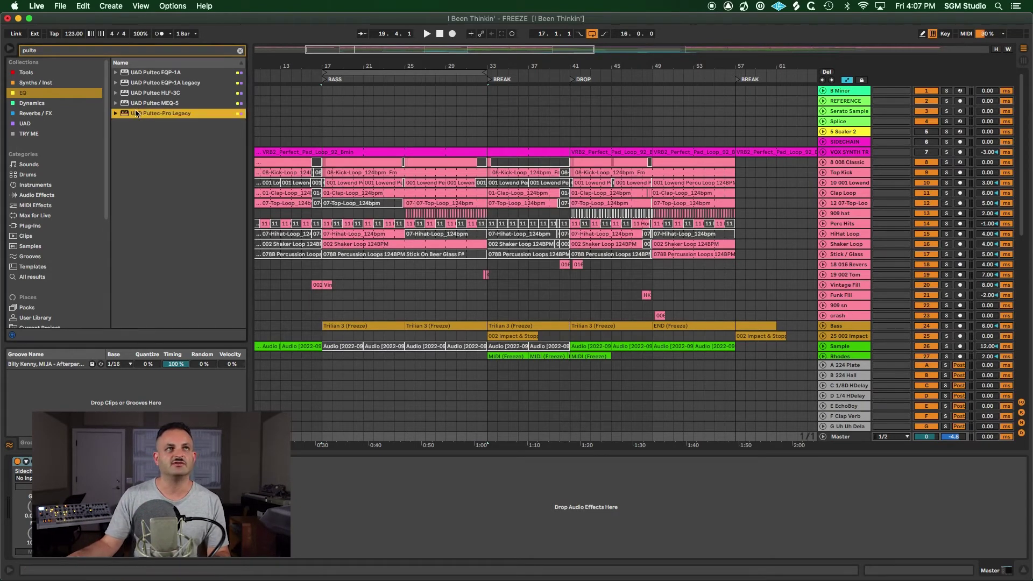
left_click(149, 84)
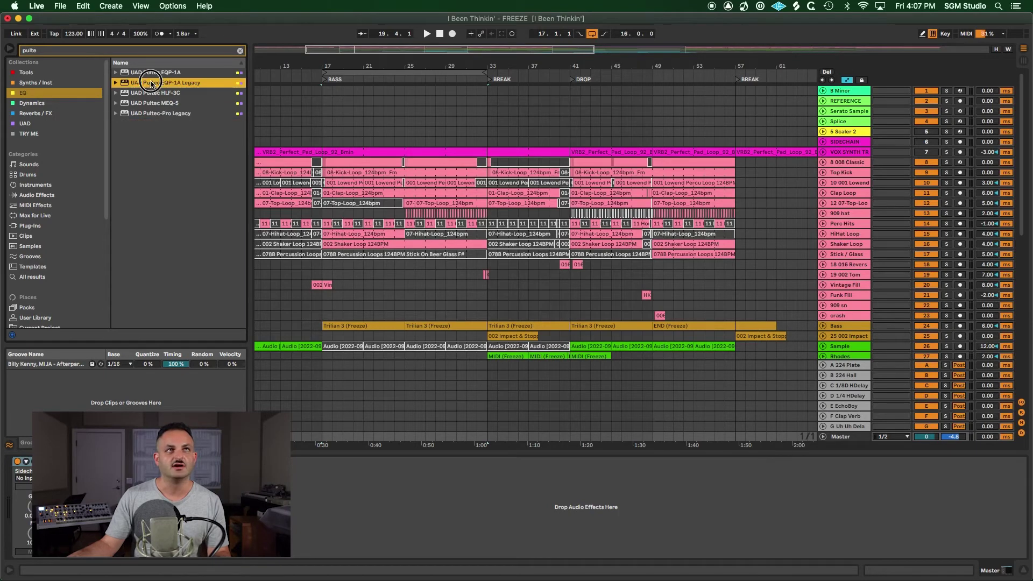
left_click(149, 73)
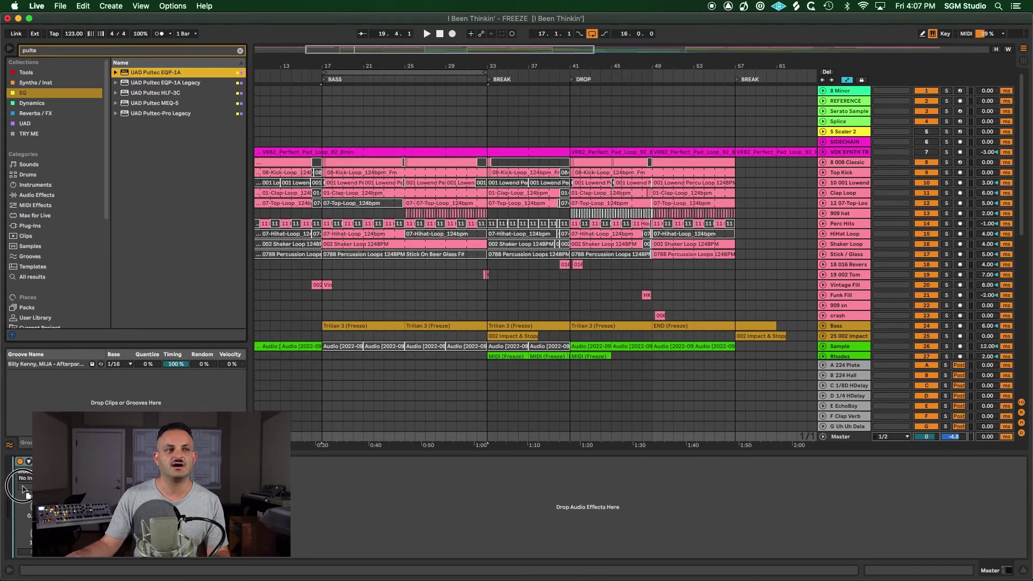
key("Return")
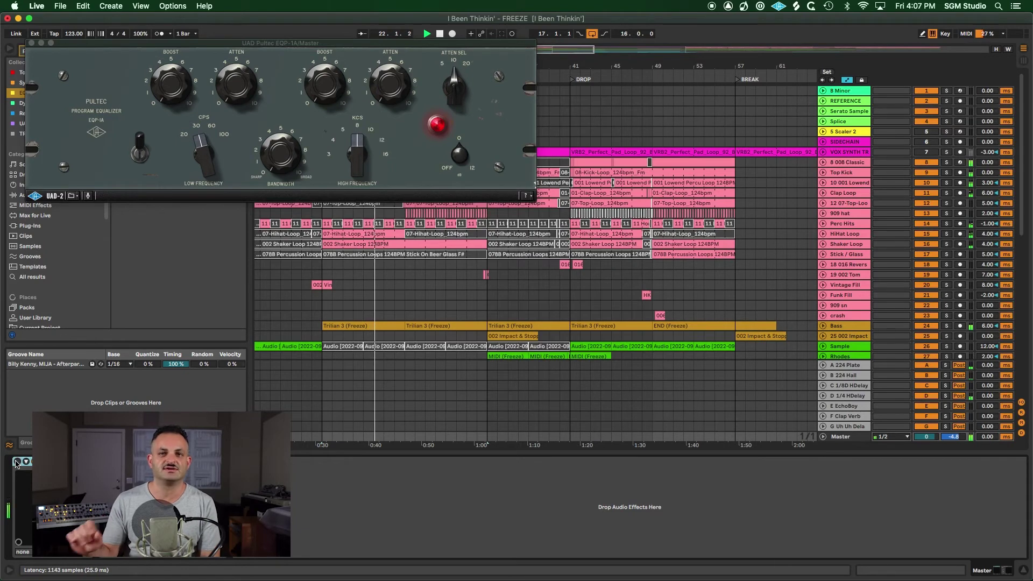
Step: Switch the master Pultec on and set its high boost frequency to 10 kHz with some boost
left_click(17, 462)
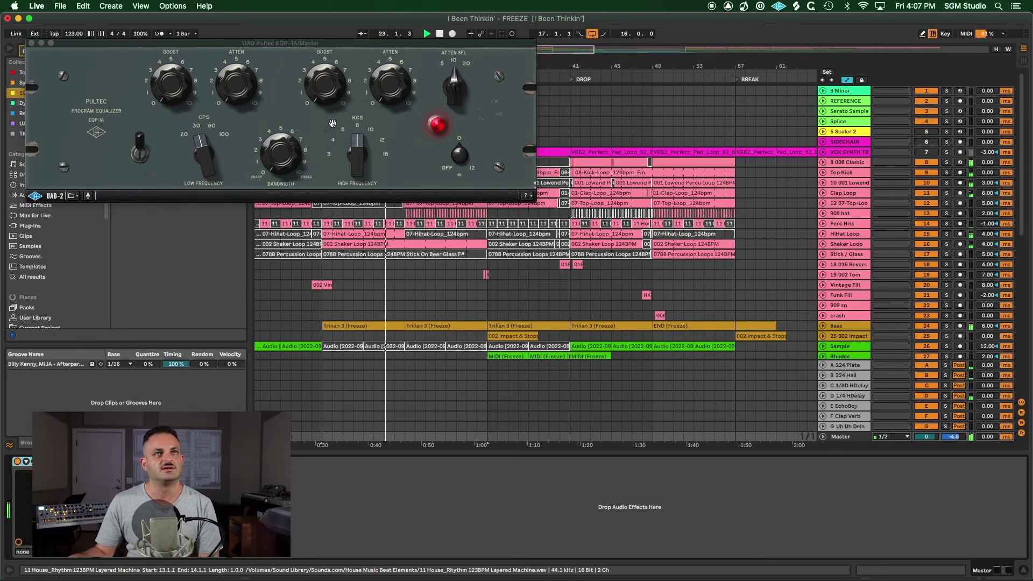
left_click_drag(356, 162, 332, 14)
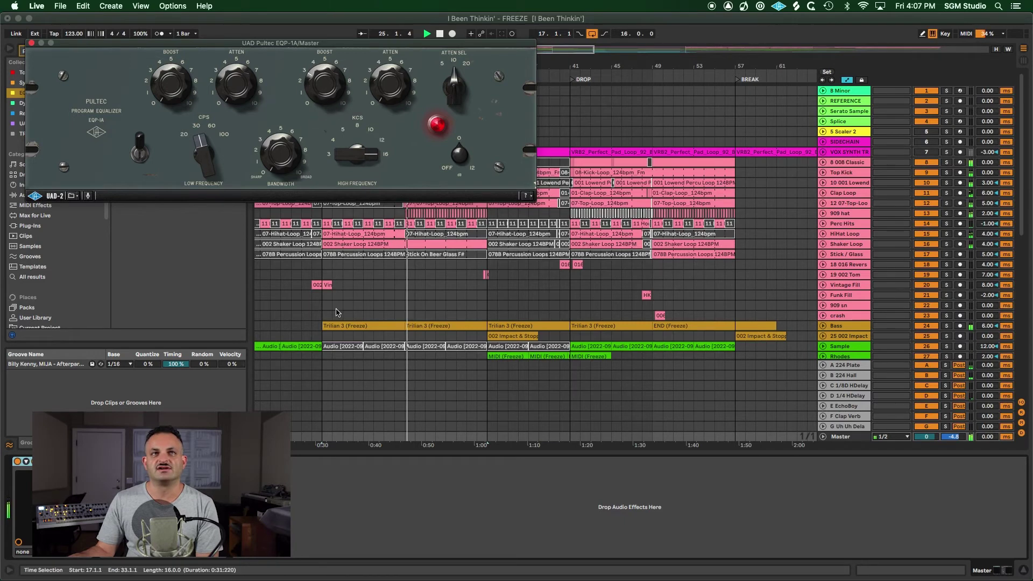
left_click_drag(351, 173, 344, 203)
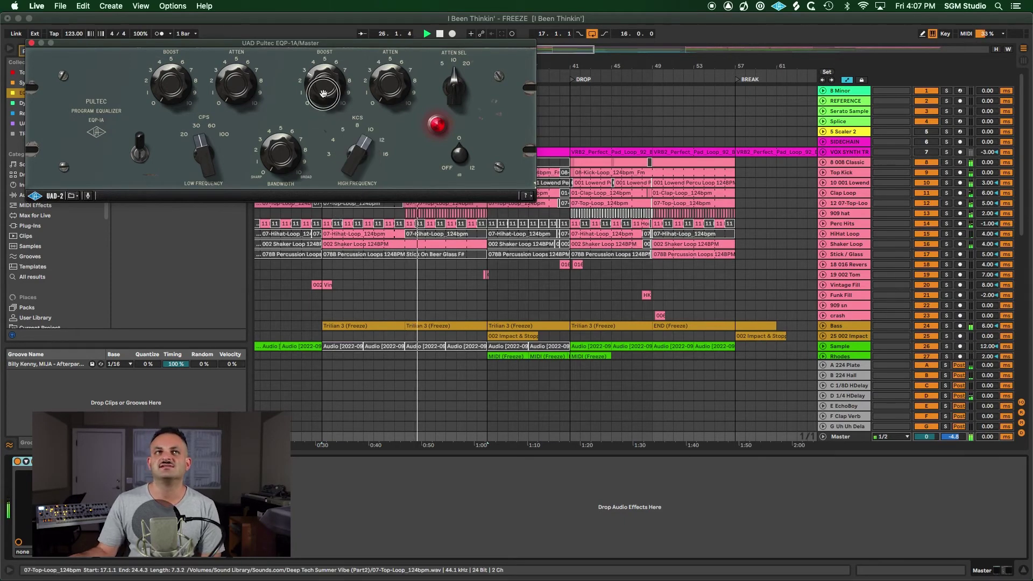
left_click_drag(323, 93, 323, 96)
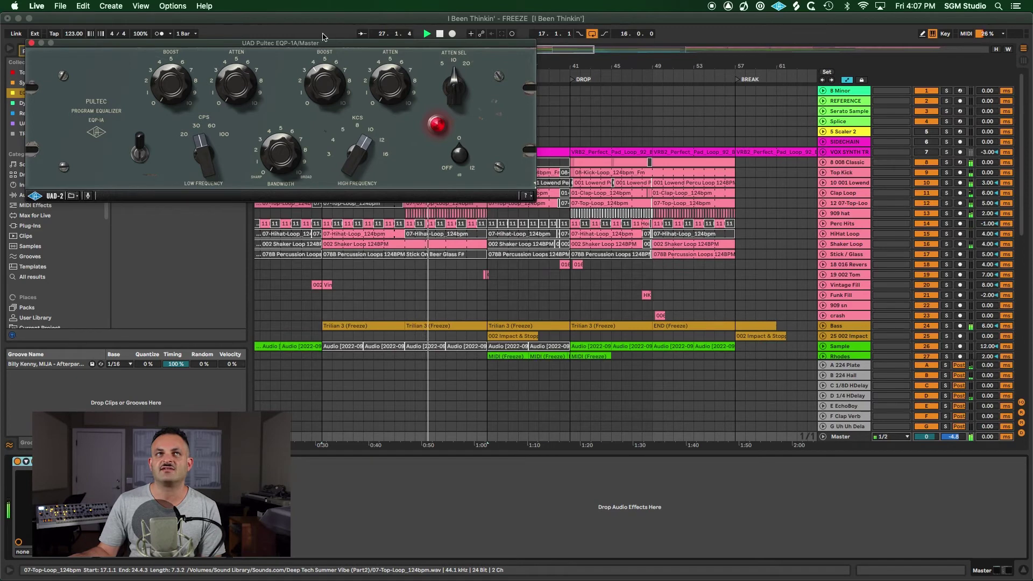
Step: Compare the master Pultec on/off and EQ in/out during playback, adjusting the low boost frequency
left_click(437, 126)
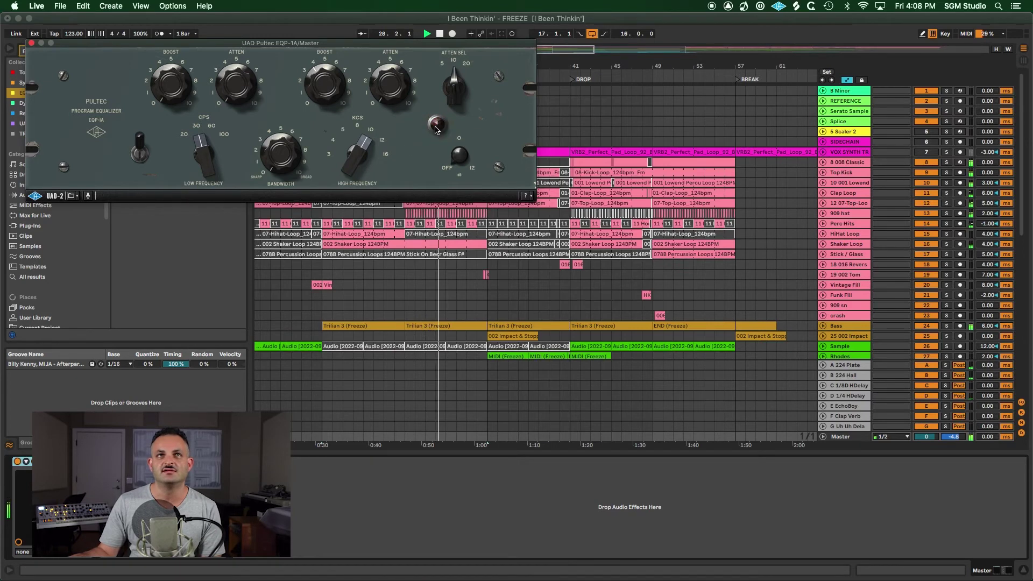
left_click(437, 127)
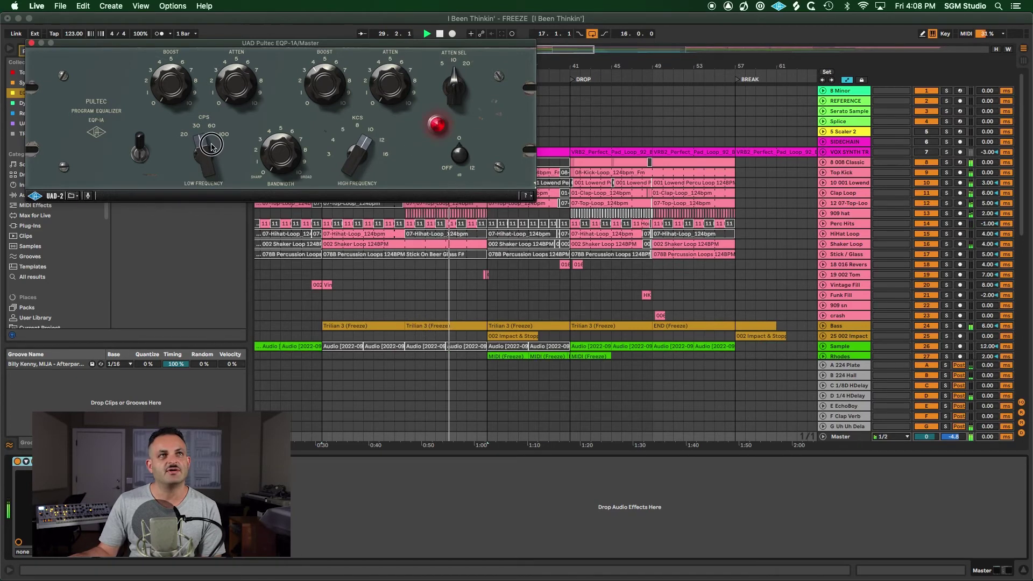
left_click_drag(211, 146, 212, 143)
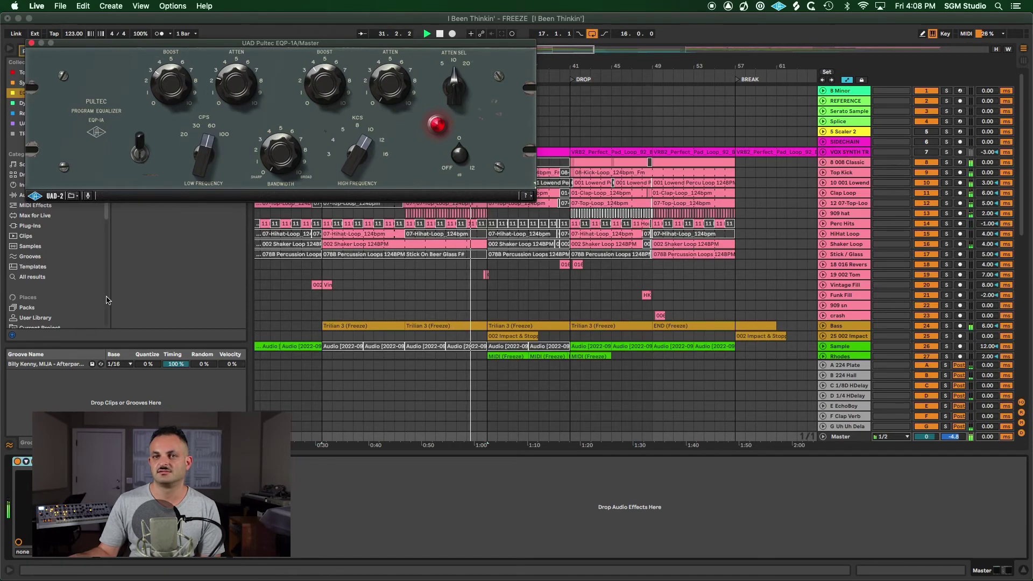
left_click(143, 151)
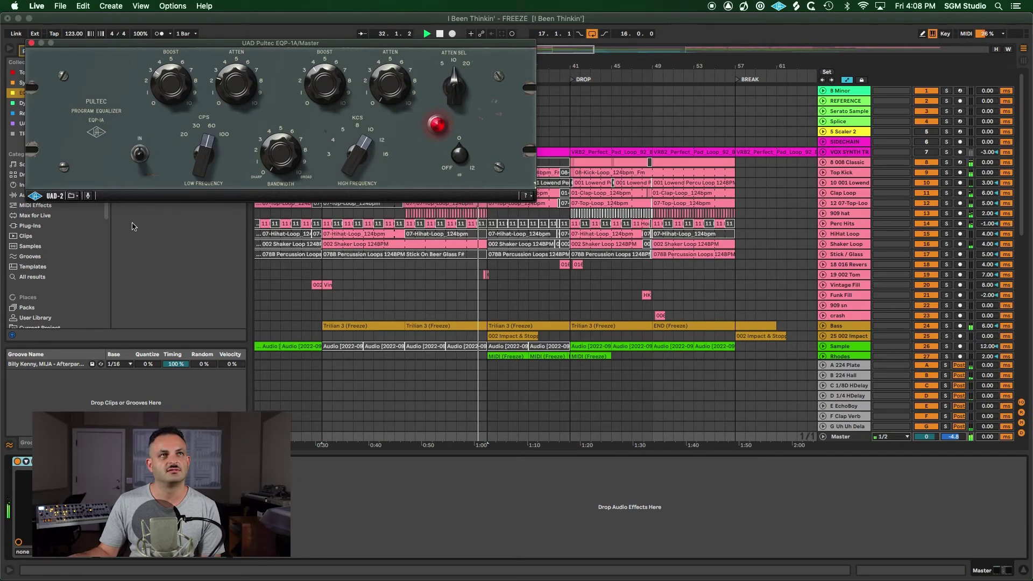
left_click(144, 155)
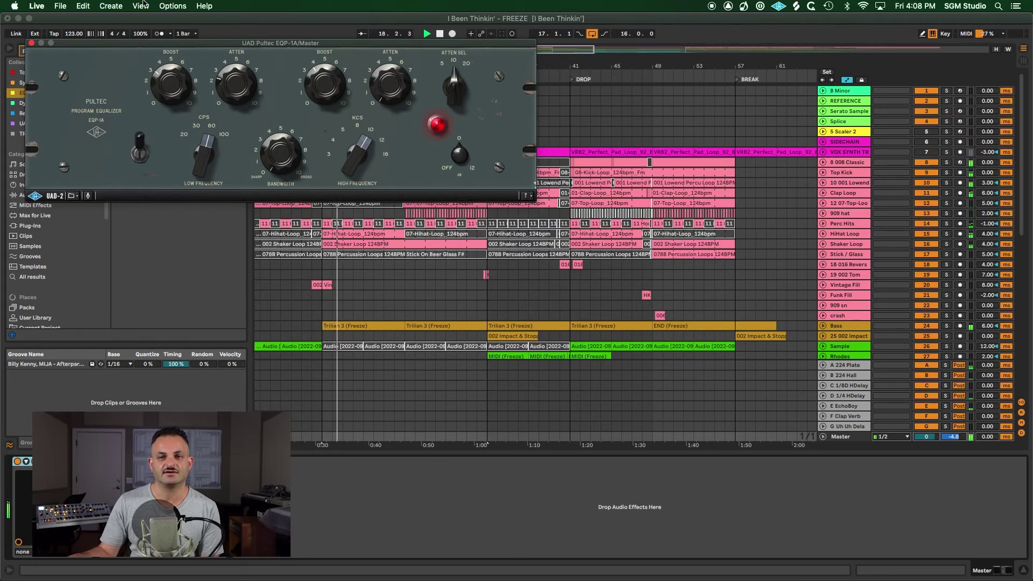
left_click(441, 127)
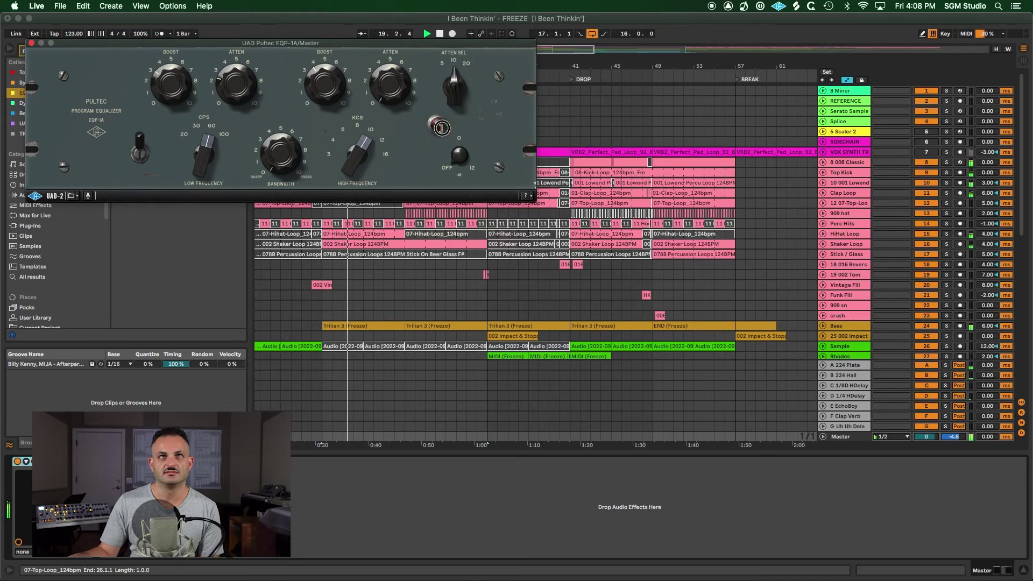
left_click(440, 129)
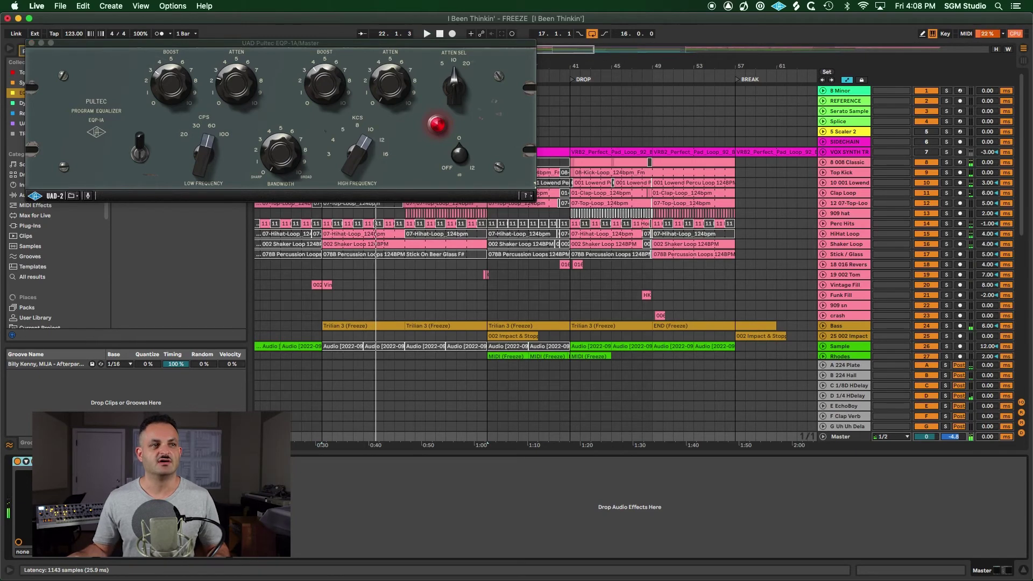
Step: Close the master Pultec window and group Clap Loop through 002 Tom into a drum bus
key("super+alt+p")
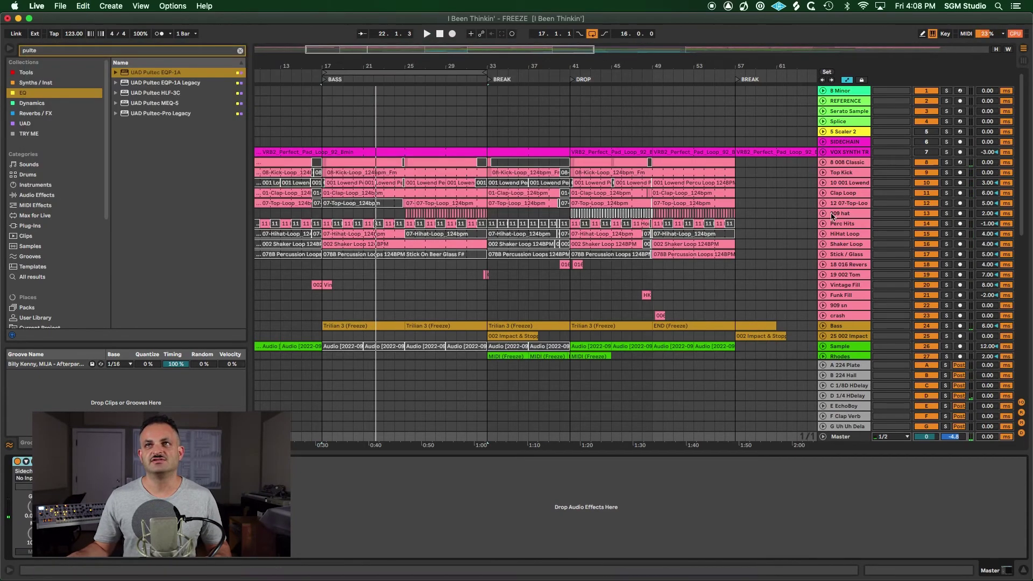
left_click(849, 193)
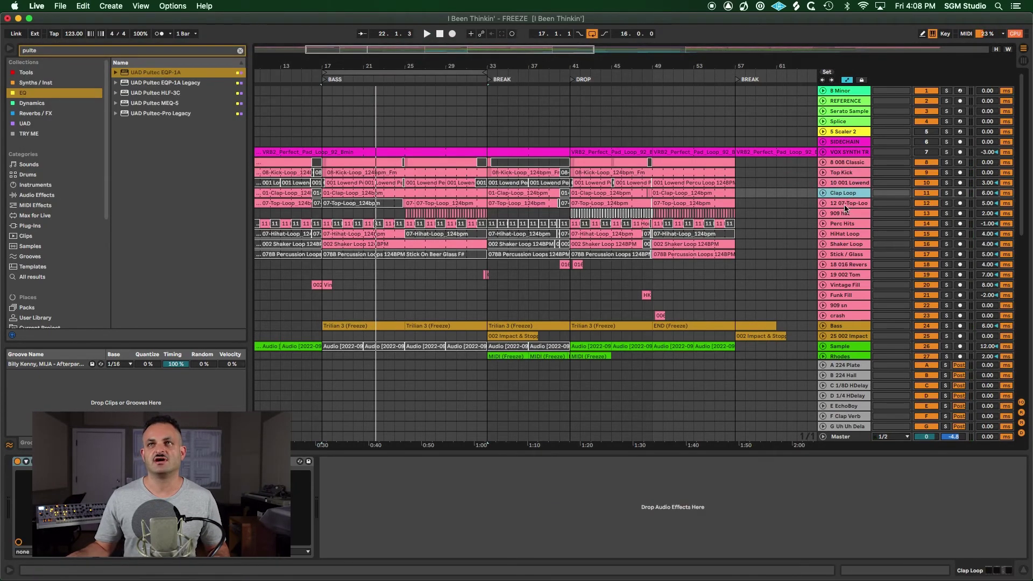
left_click(844, 204)
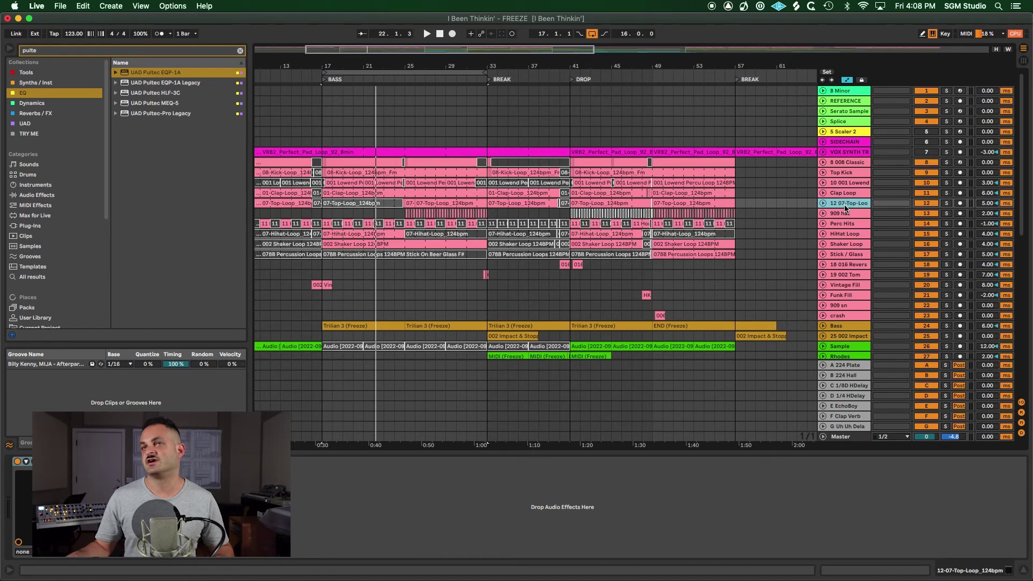
left_click(844, 275)
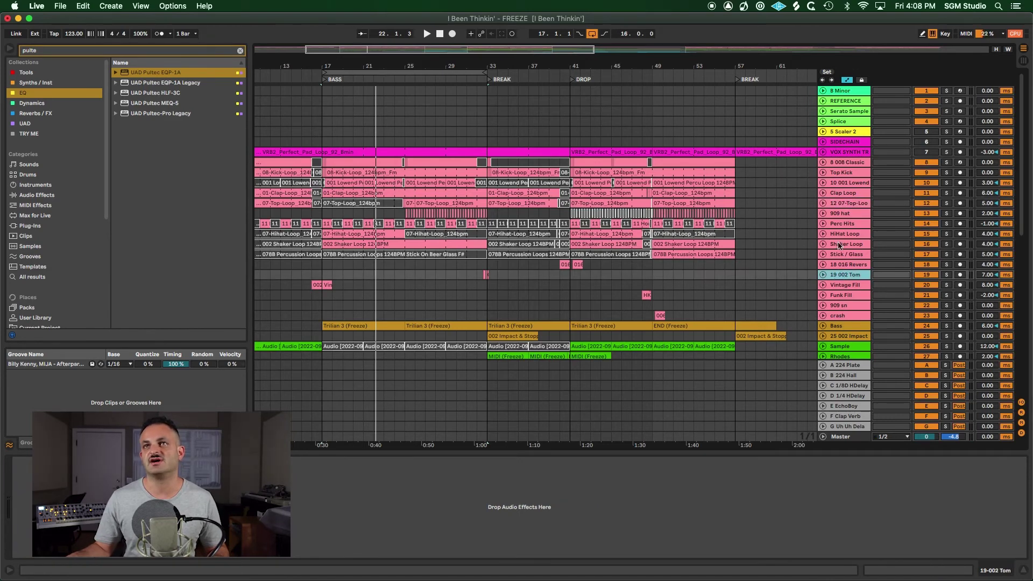
left_click(846, 194, "shift")
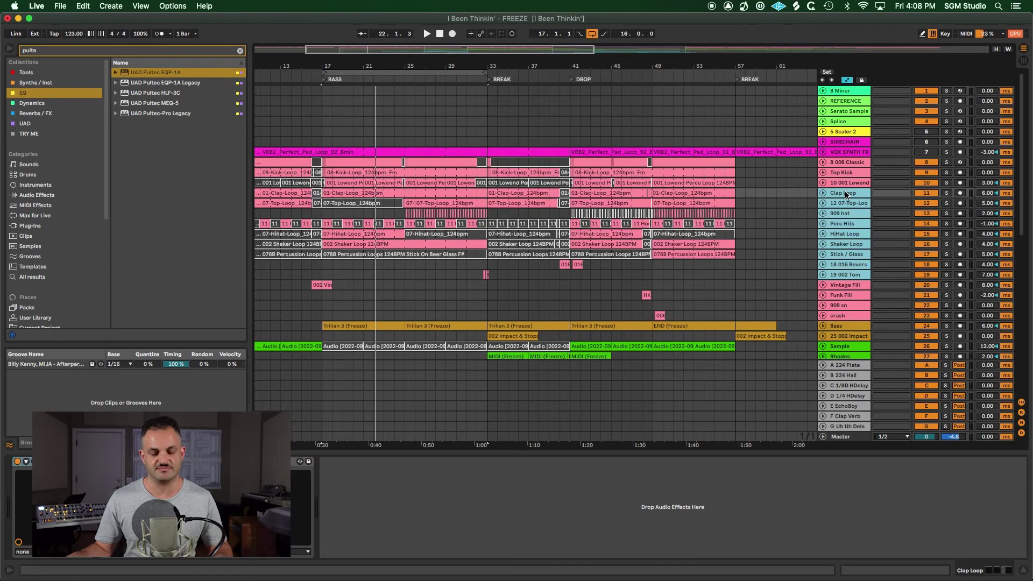
key("super+g")
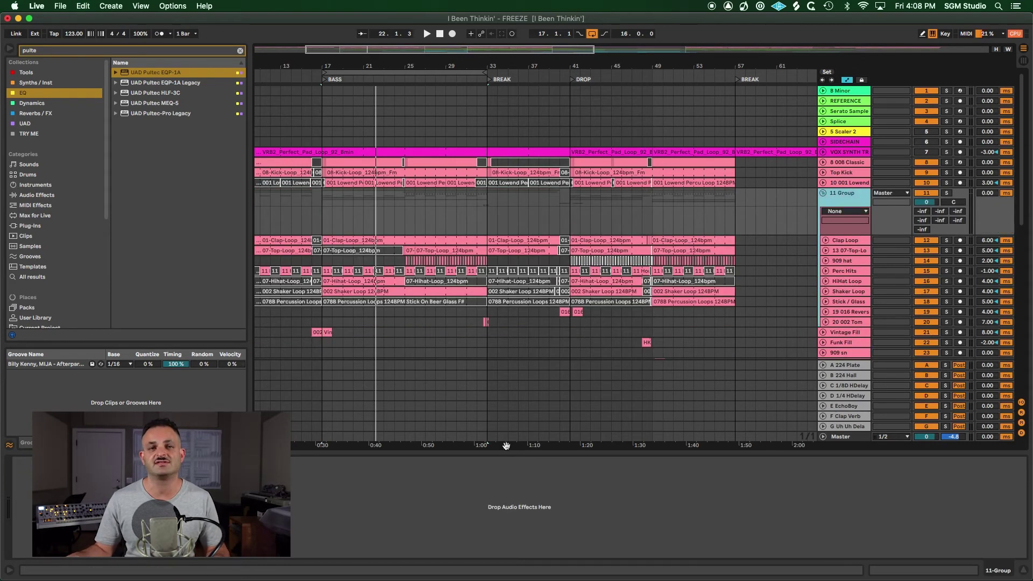
key("super+g")
Step: Load the UAD Pultec EQP-1A onto 11 Group and compare it on and off during playback
key("Return")
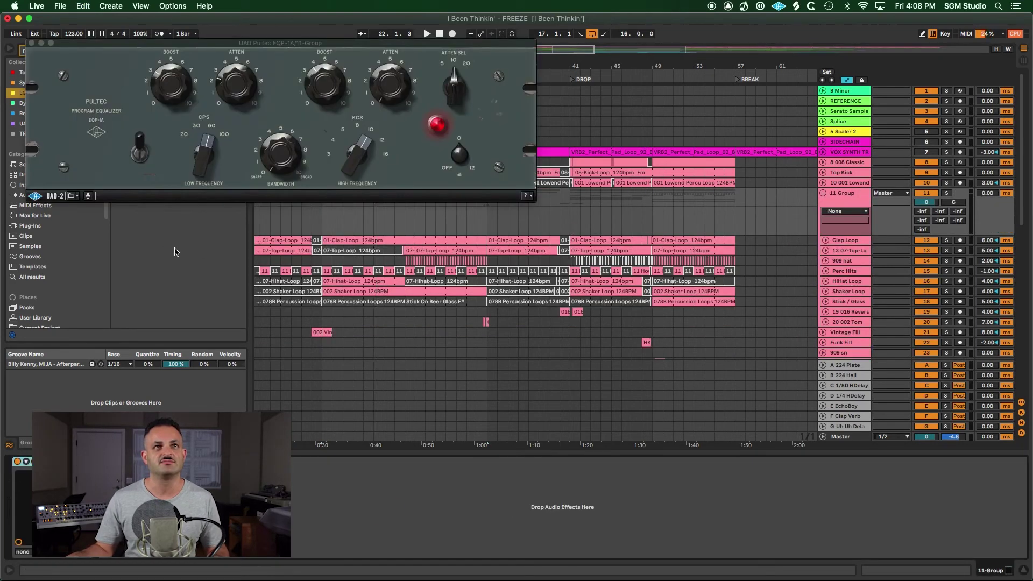
key("space")
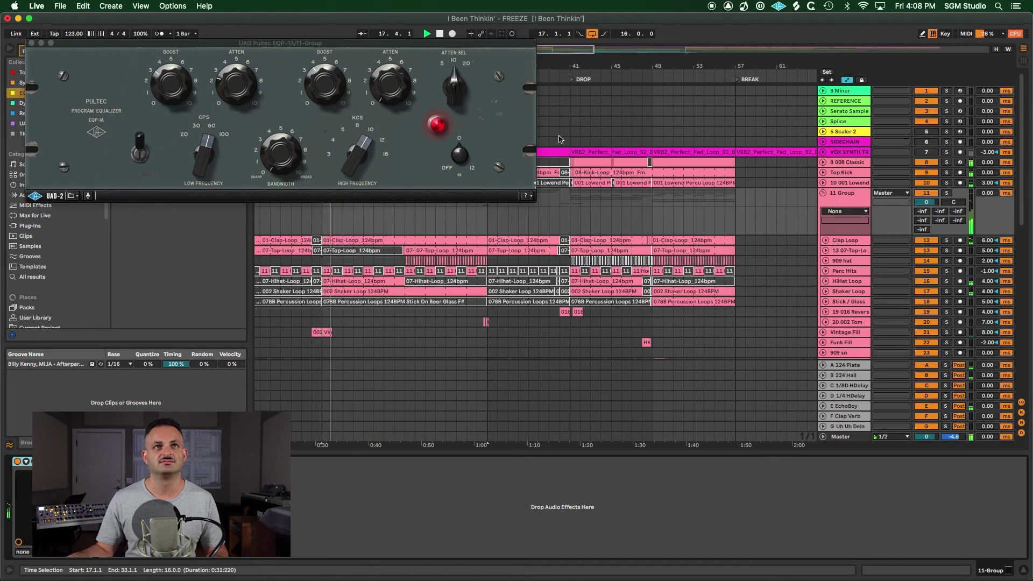
left_click(436, 125)
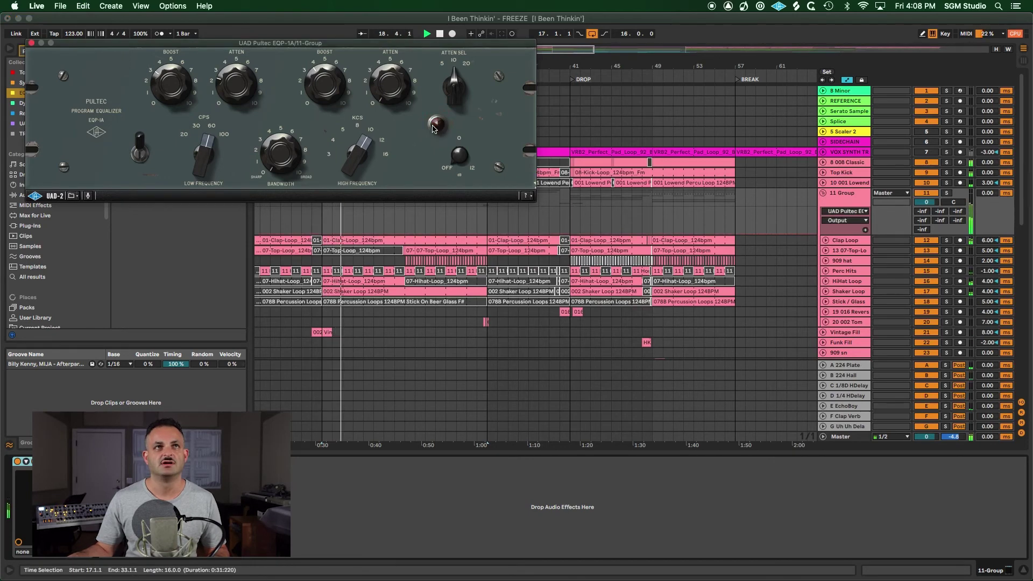
left_click(435, 126)
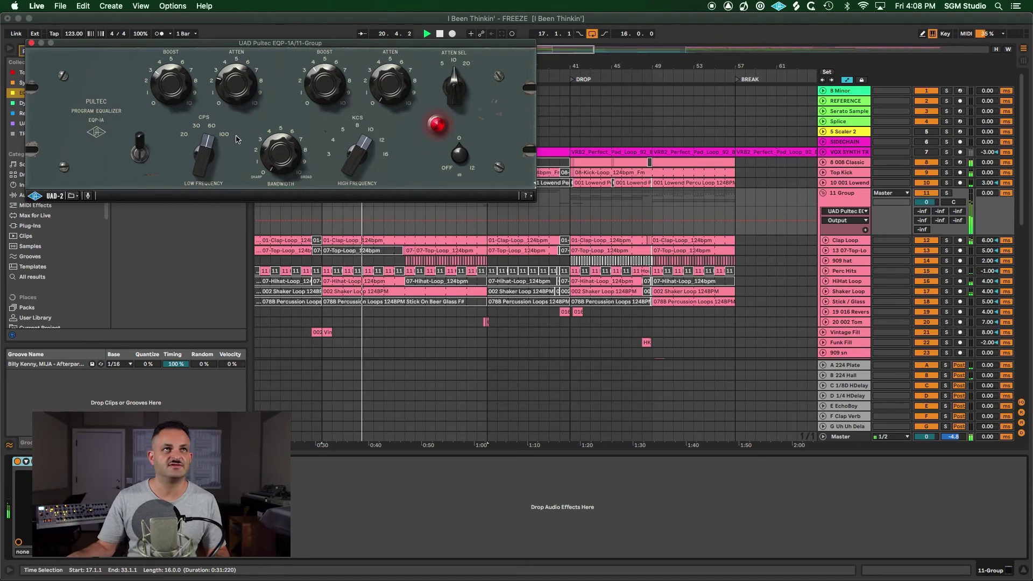
left_click(165, 89)
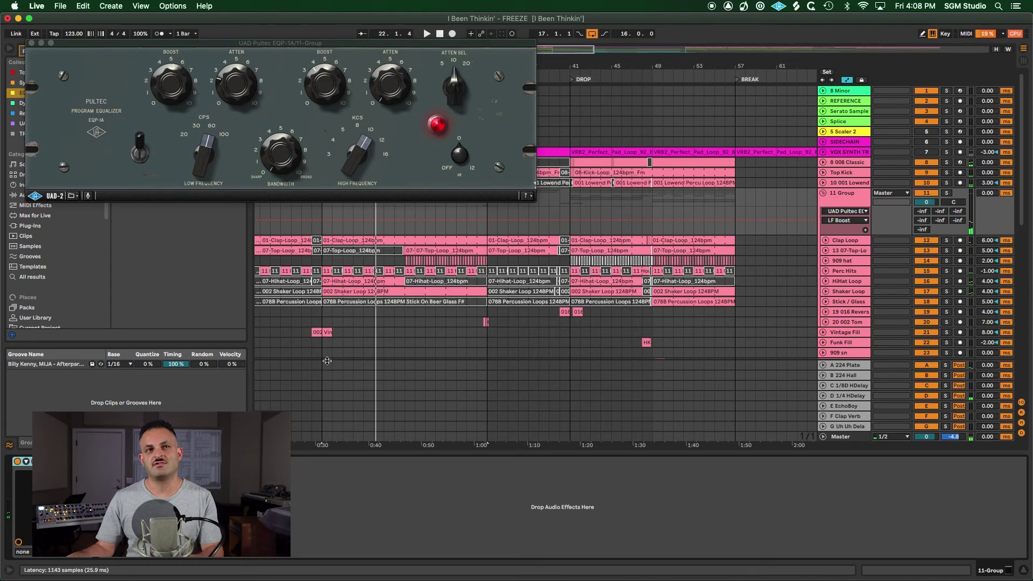
Step: Ungroup the drum tracks and add the UAD Pultec EQP-1A to the 008 Classic kick track
right_click(855, 199)
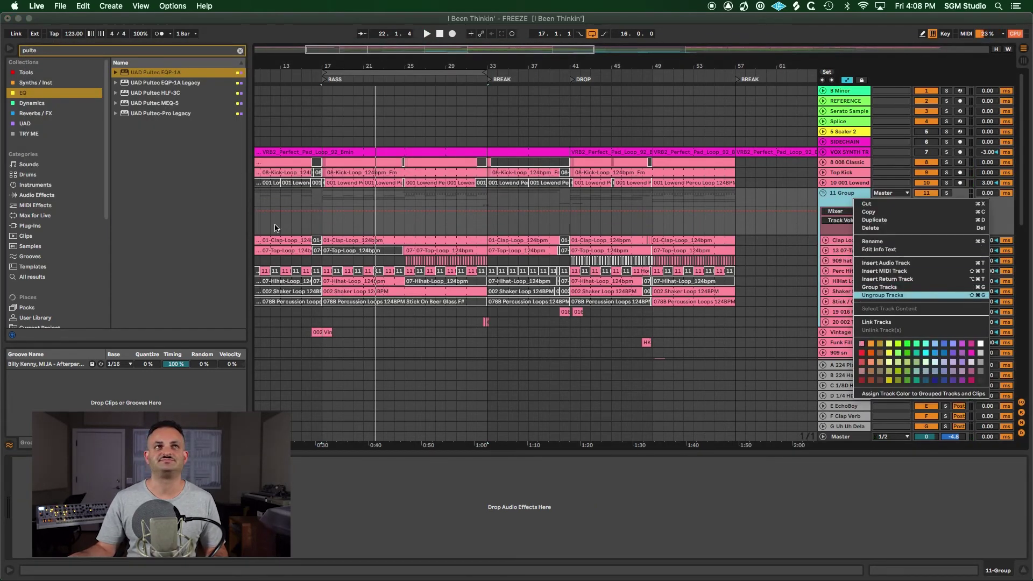
left_click(881, 295)
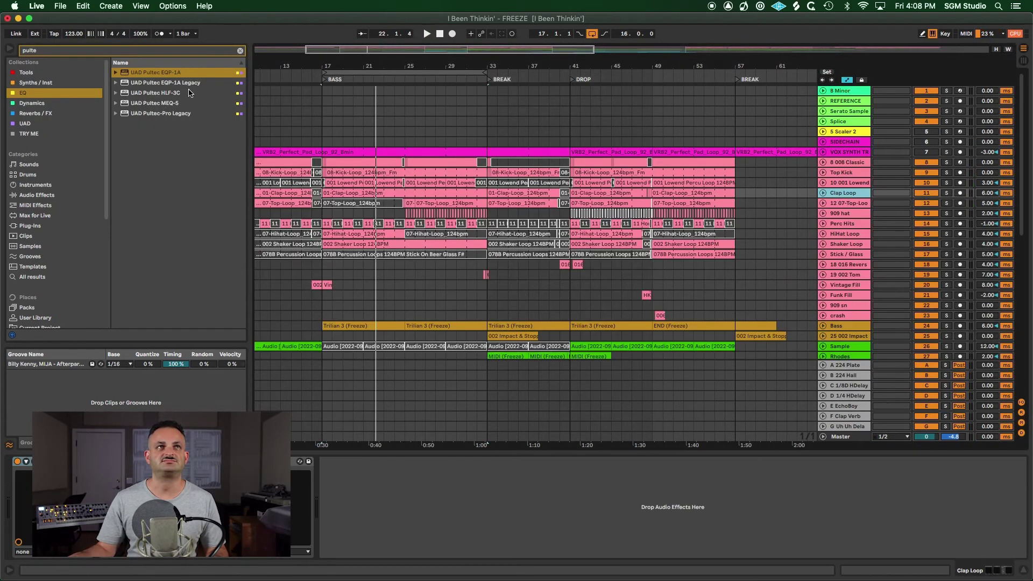
left_click(848, 162)
left_click_drag(160, 81, 691, 476)
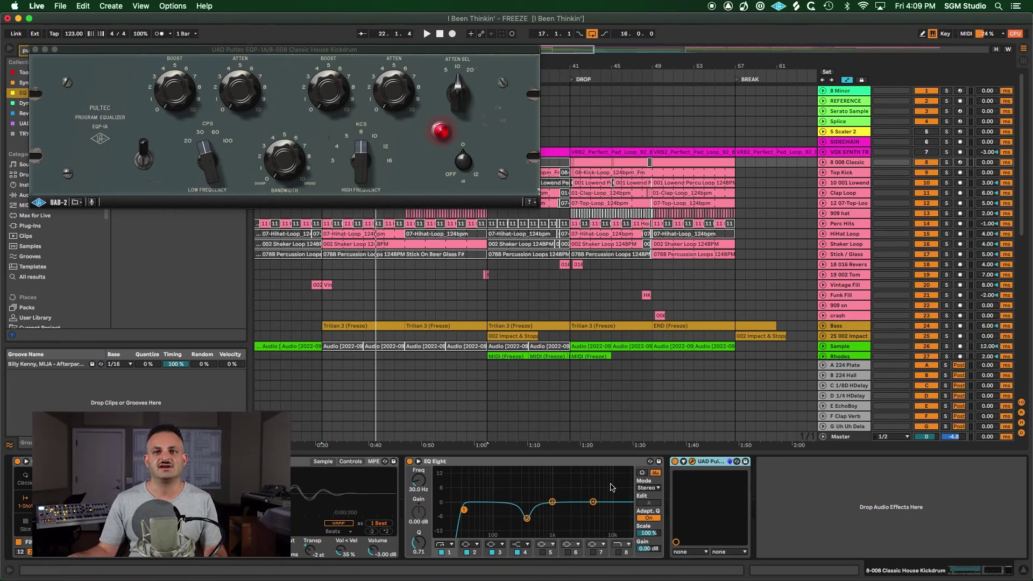
Step: Play from bar 17, set the kick Pultec's low CPS to 100 and compare it on/off
key("space")
left_click(228, 135)
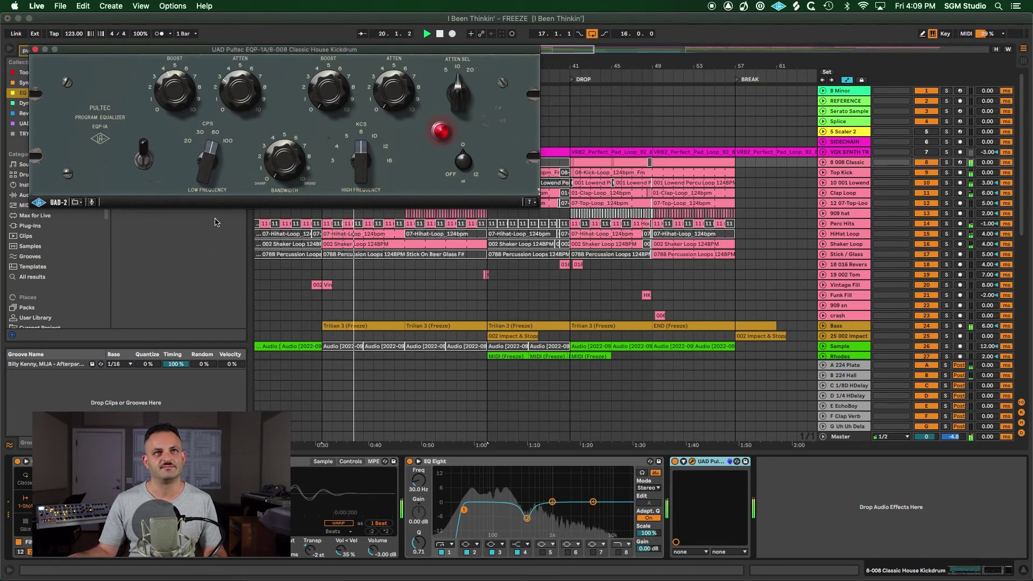
left_click(442, 132)
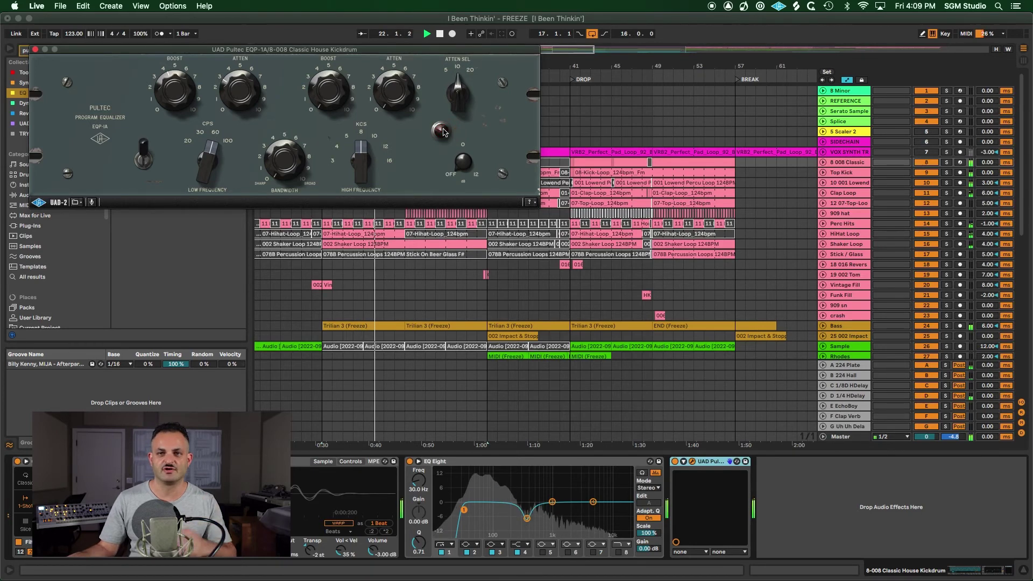
left_click(441, 131)
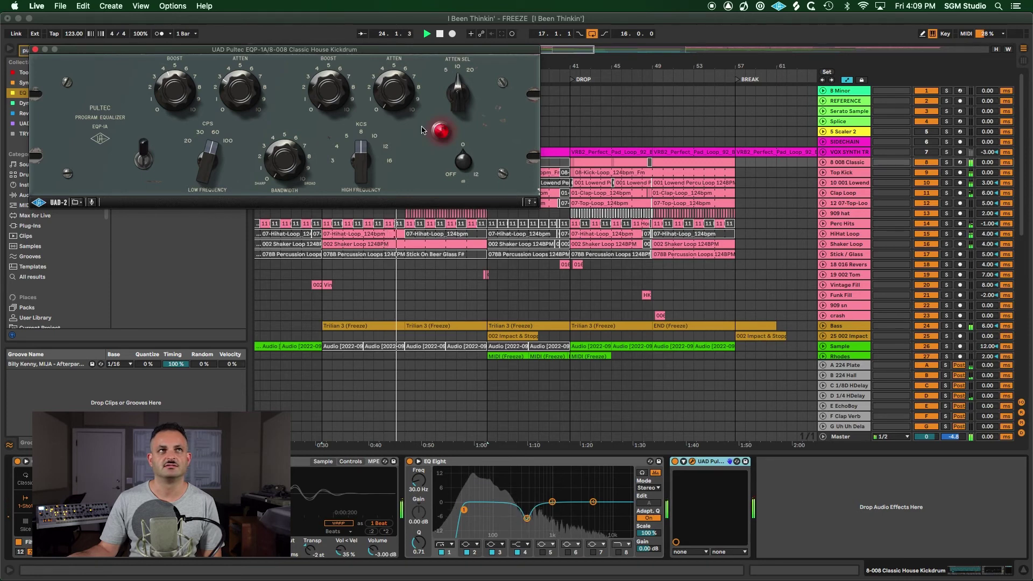
Step: Search 'spe' and load SIR Audio Tools' SpectrumAnalyzer onto the kick track after the Pultec
left_click_drag(189, 49, 321, 105)
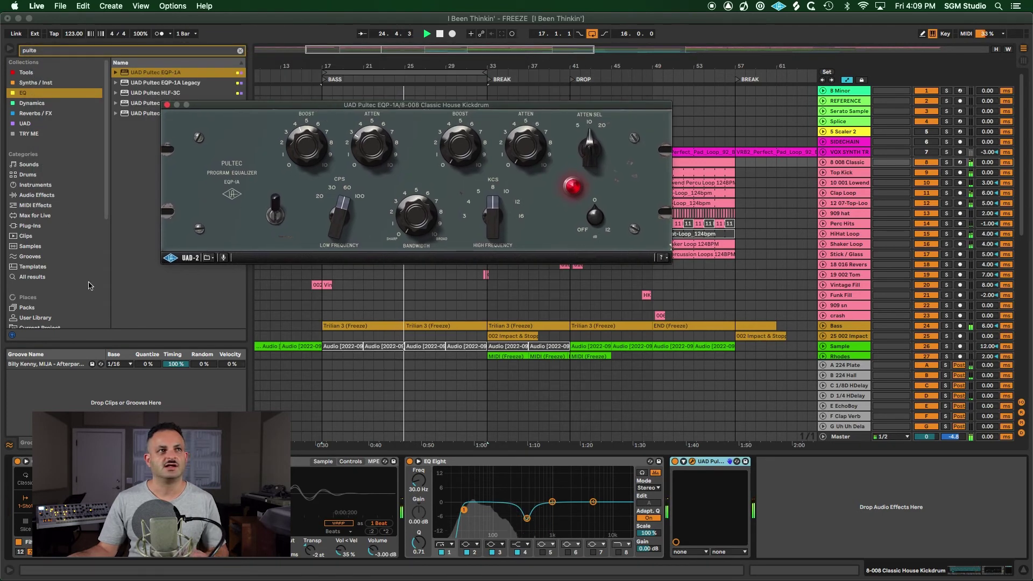
left_click(47, 51)
type("spe")
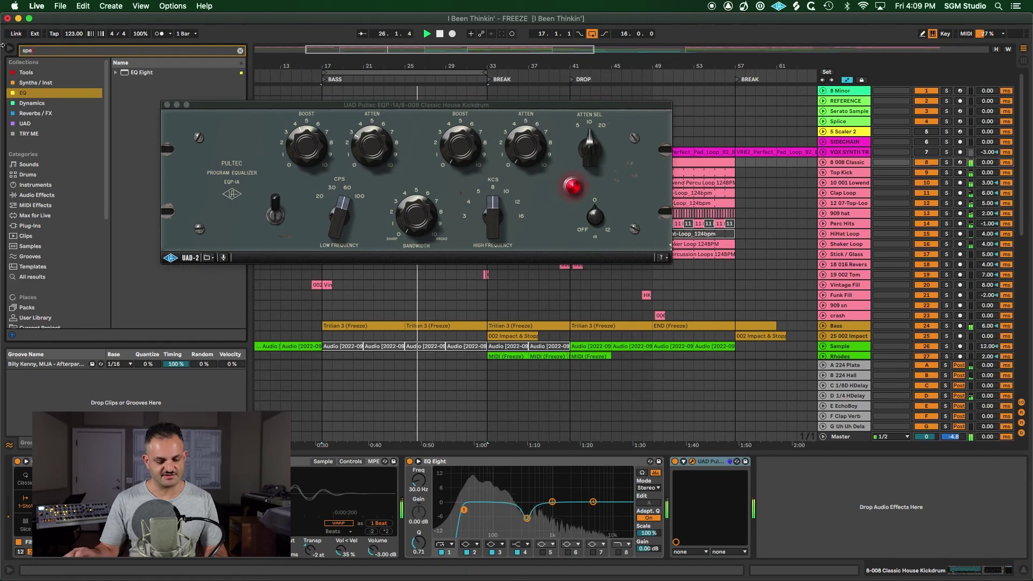
left_click(36, 226)
left_click(123, 113)
left_click(143, 123)
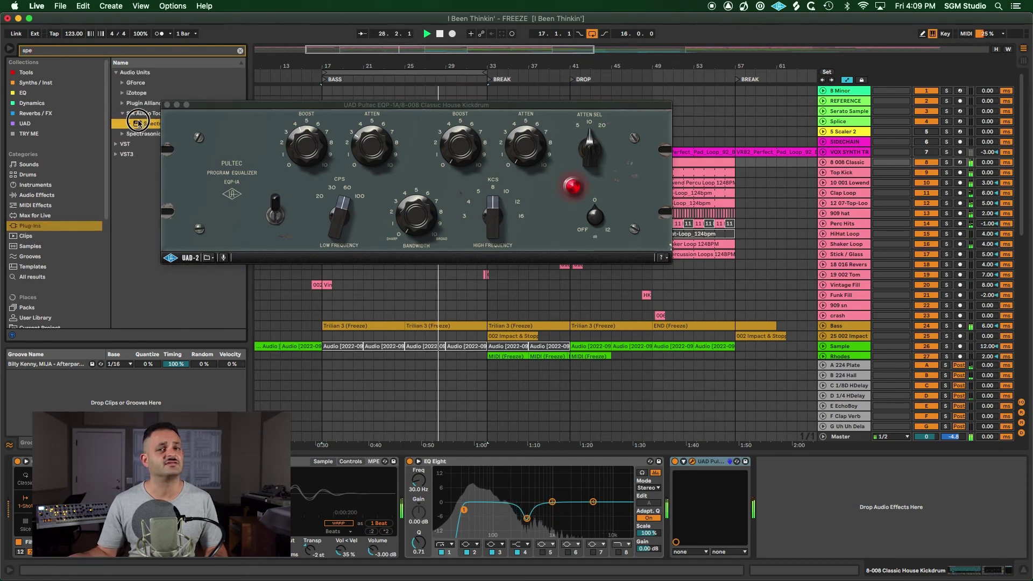
key("Return")
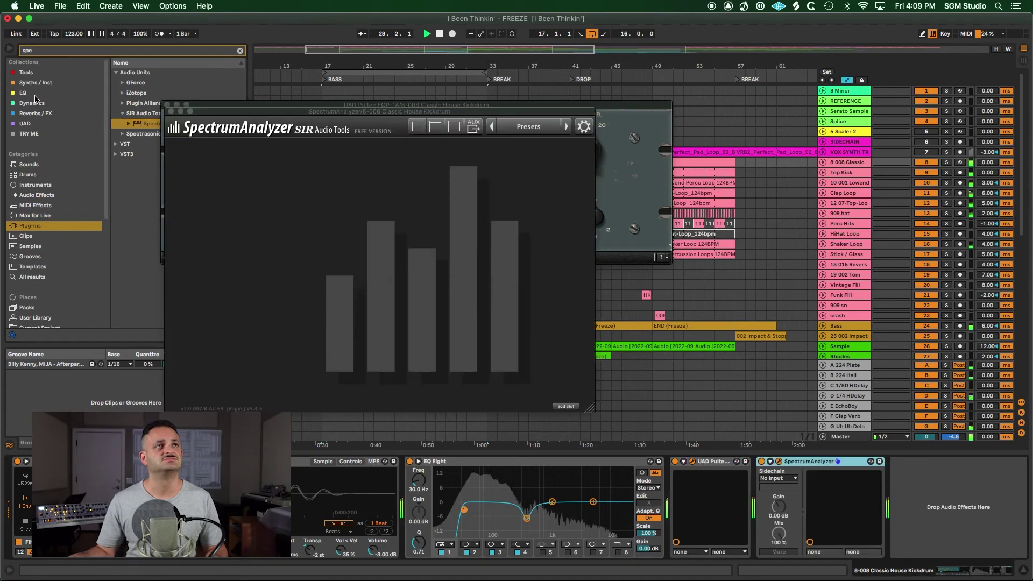
Step: Search the browser for 'oult' and show the EQ collection
key("super+f")
type("o")
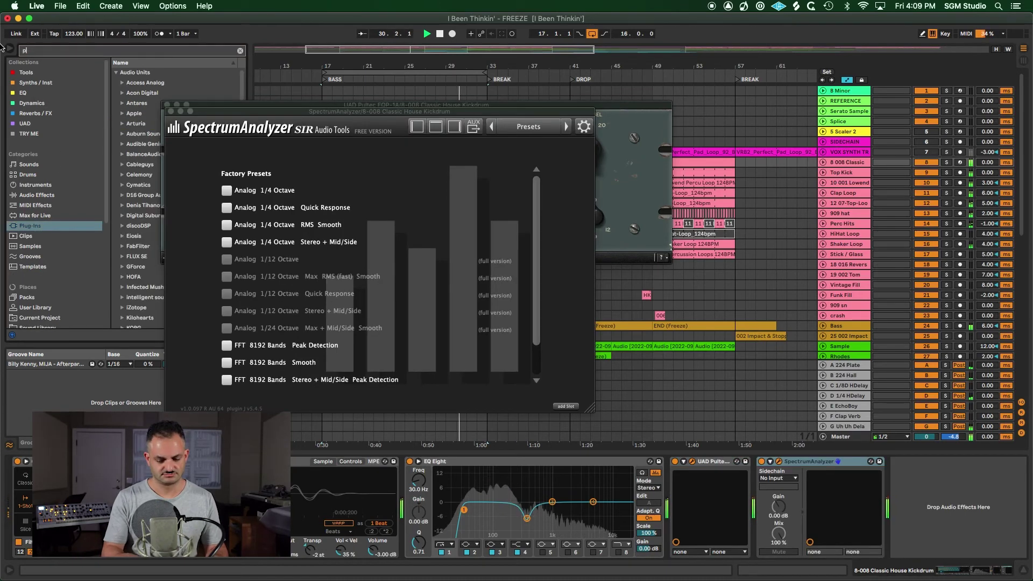
type("ult")
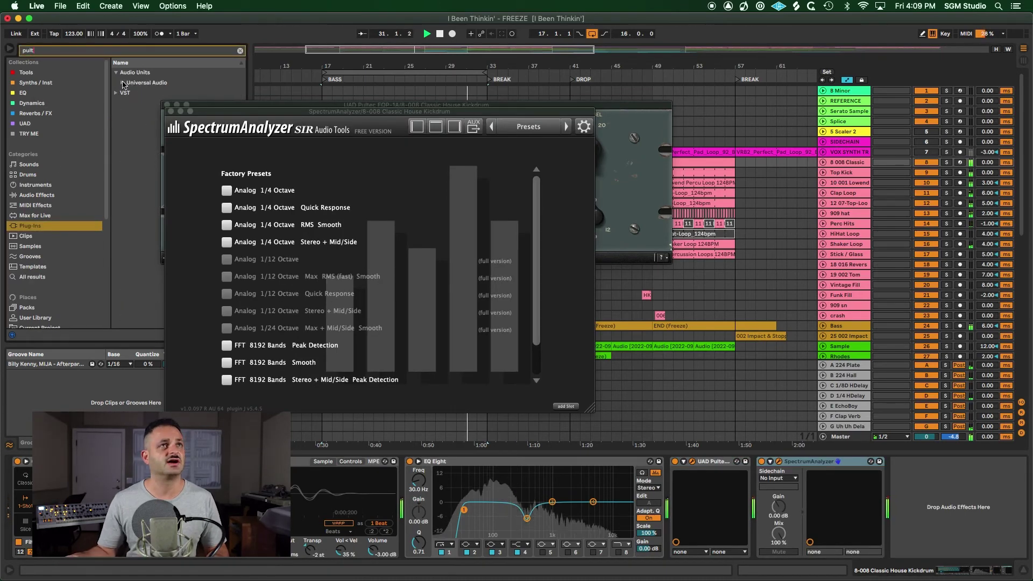
left_click(43, 93)
Step: Load the Analog 1/4 Octave RMS Smooth preset and compare the spectrum with the kick Pultec bypassed and active
left_click(226, 224)
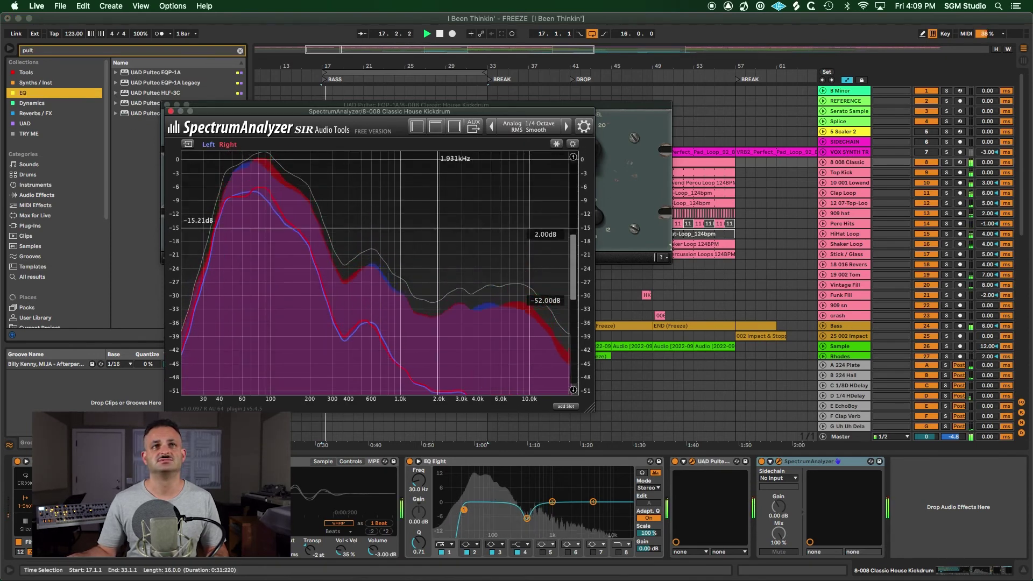
left_click(675, 462)
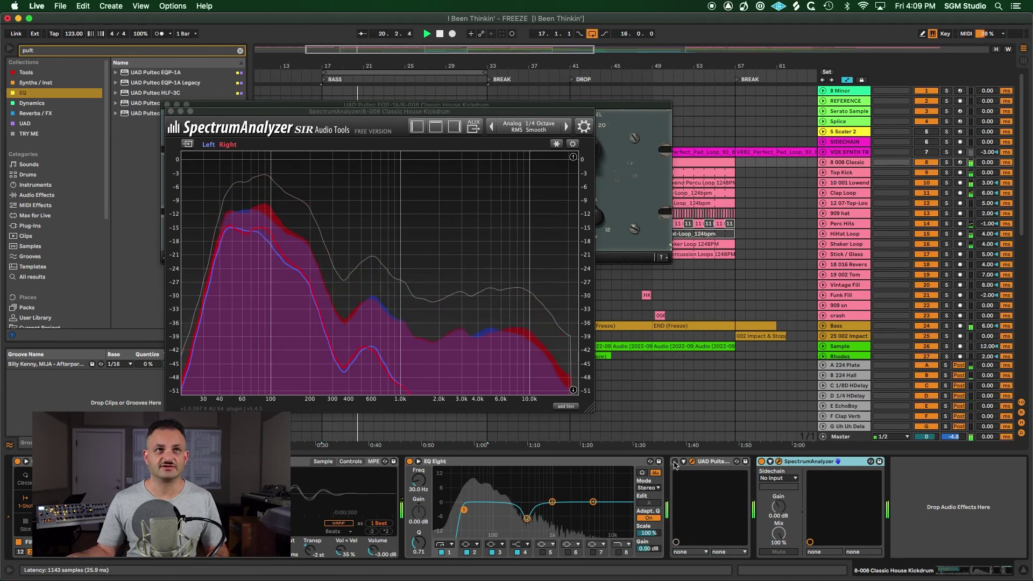
left_click(676, 462)
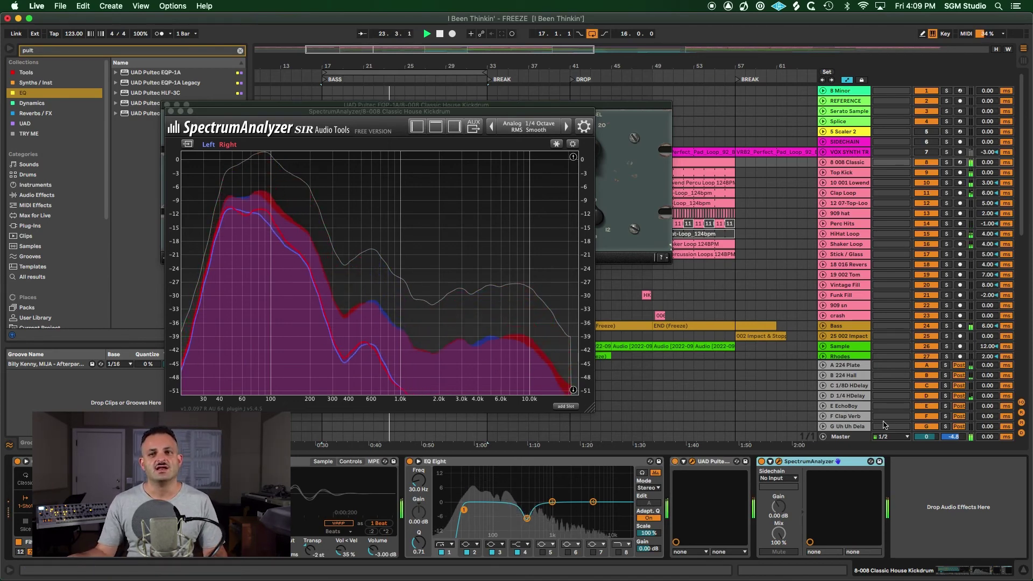
Step: Hide and reshow the Pultec window over the spectrum, stop playback and close the Pultec window
left_click(693, 462)
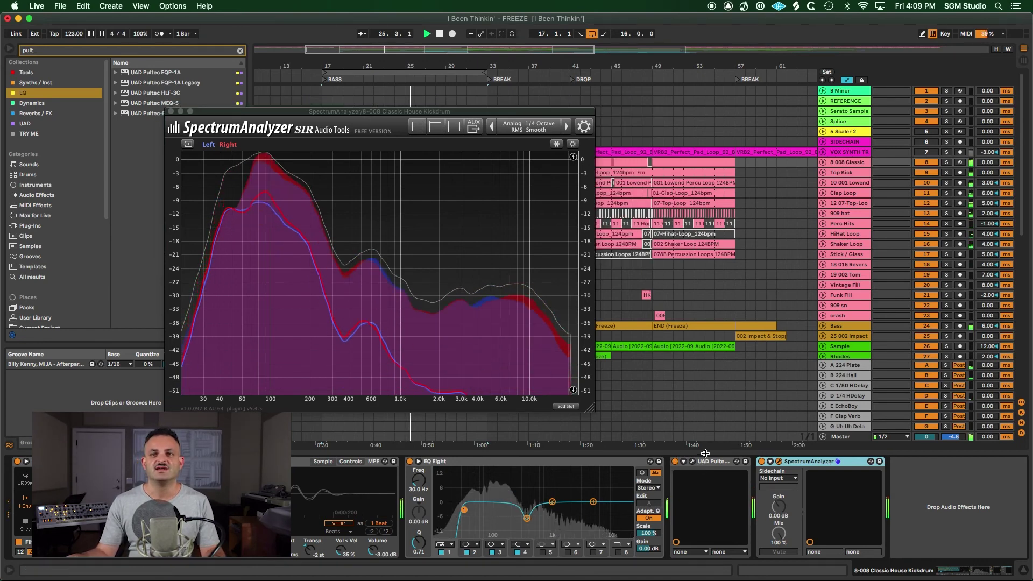
left_click(693, 463)
left_click(322, 169)
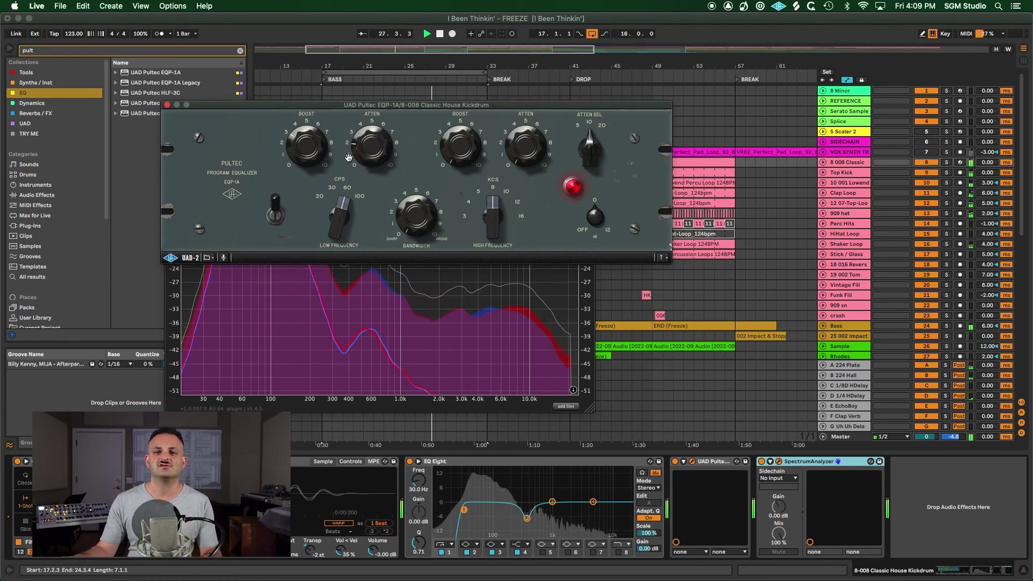
key("space")
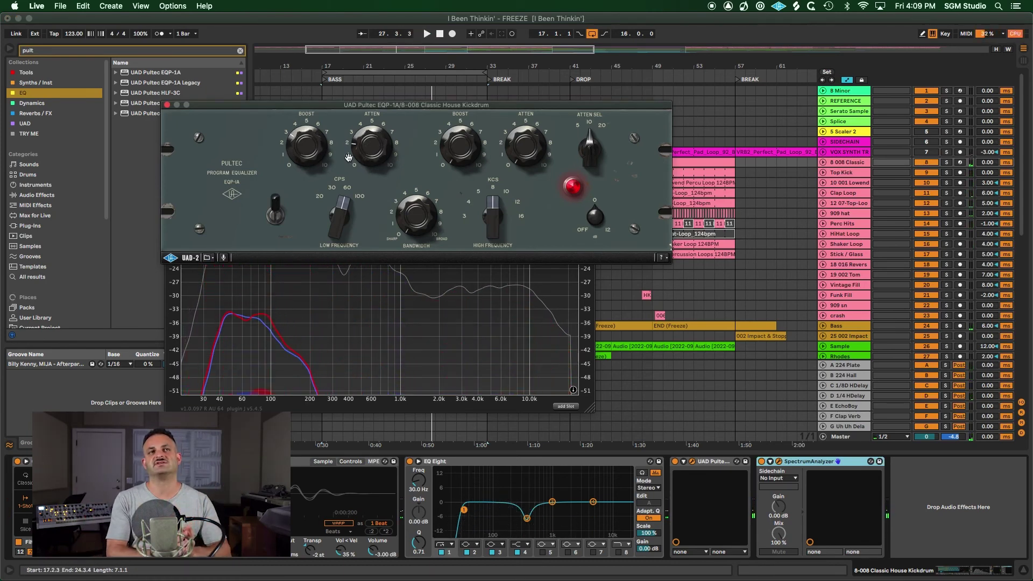
left_click(167, 105)
Step: Close the spectrum analyzer and delete the Pultec device from the kick's chain
left_click(168, 111)
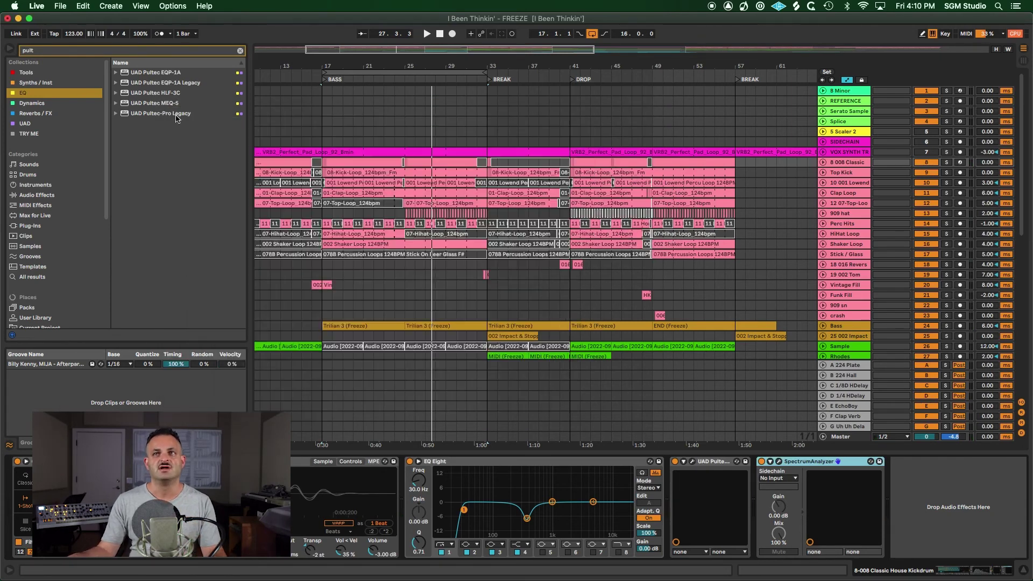
left_click(704, 463)
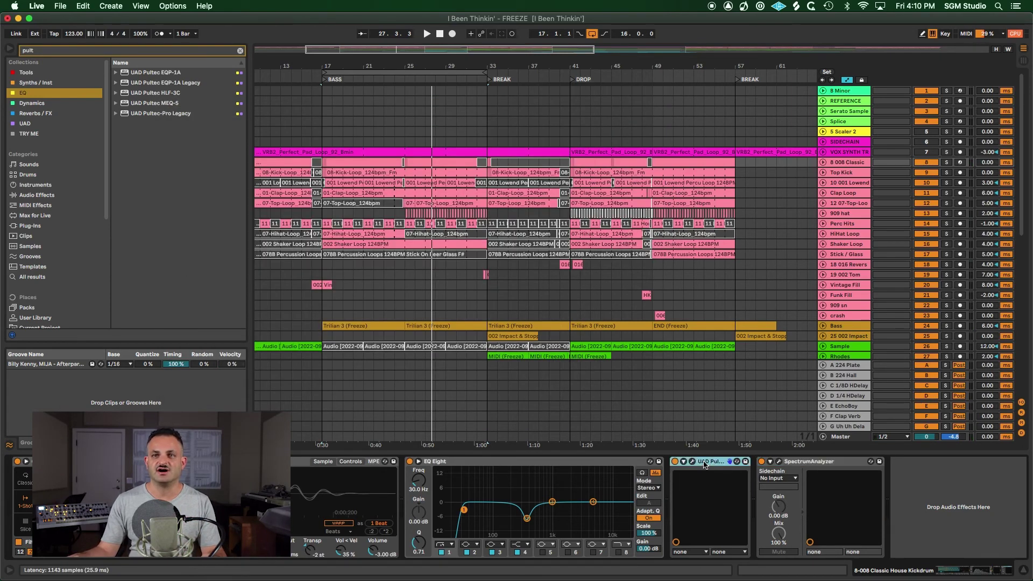
key("Delete")
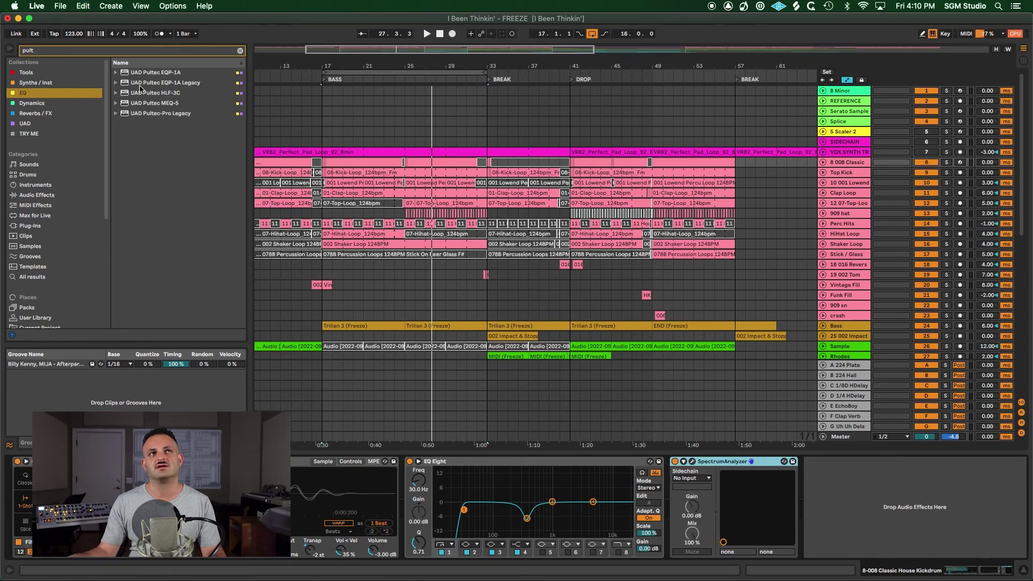
Step: Add UAD Pultec EQP-1A to the Clap Loop track and start playback
left_click(843, 194)
left_click(522, 460)
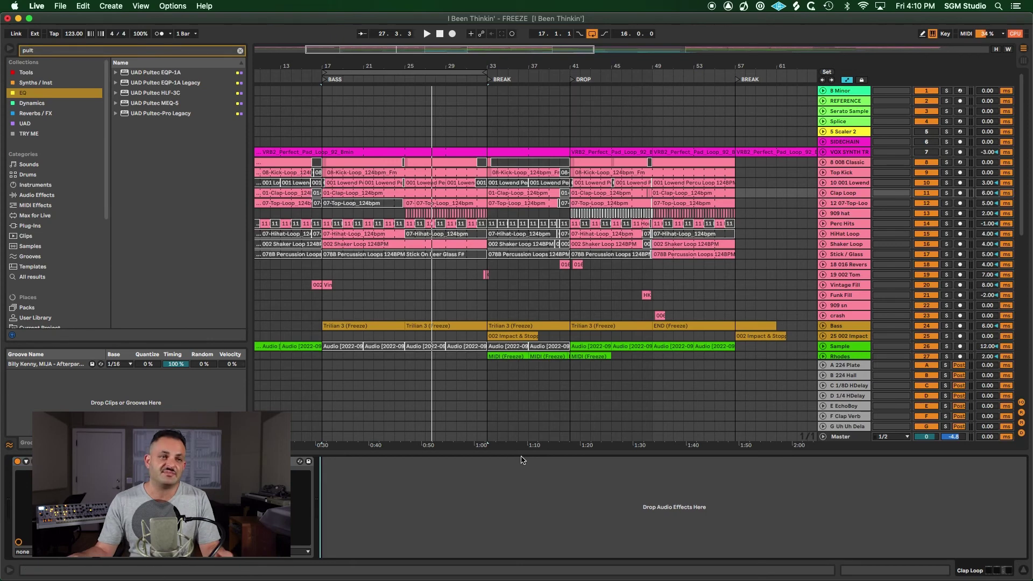
left_click_drag(155, 72, 344, 484)
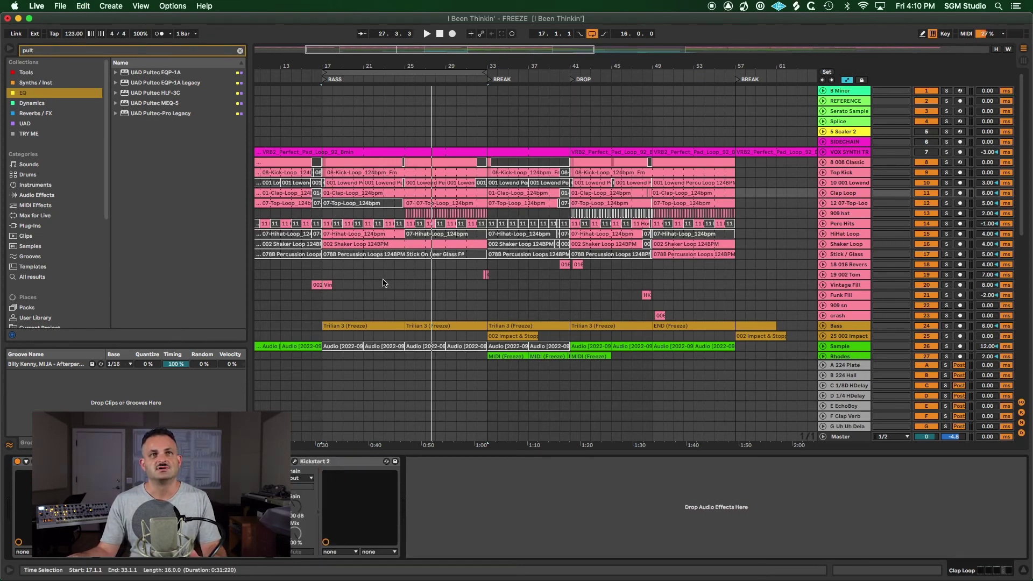
key("space")
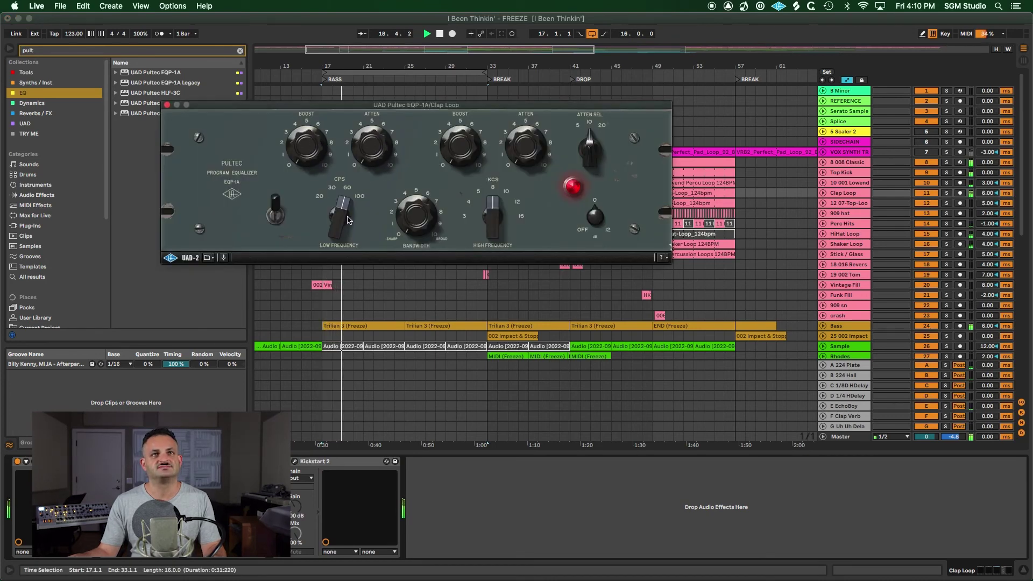
Step: Close the EQP-1A window and pick UAD Pultec-Pro Legacy from the search results
left_click(203, 18)
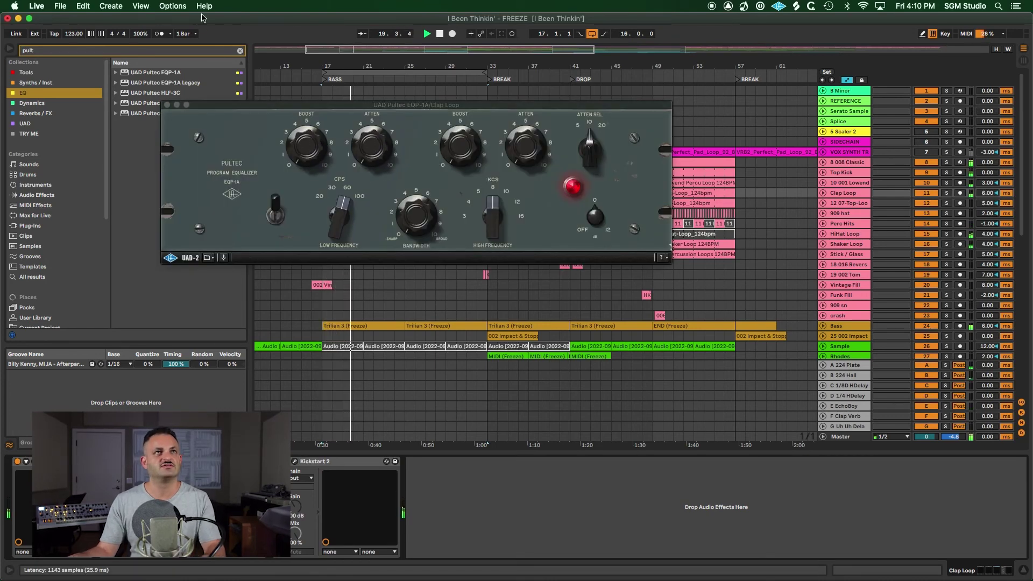
left_click(169, 92)
left_click(154, 103)
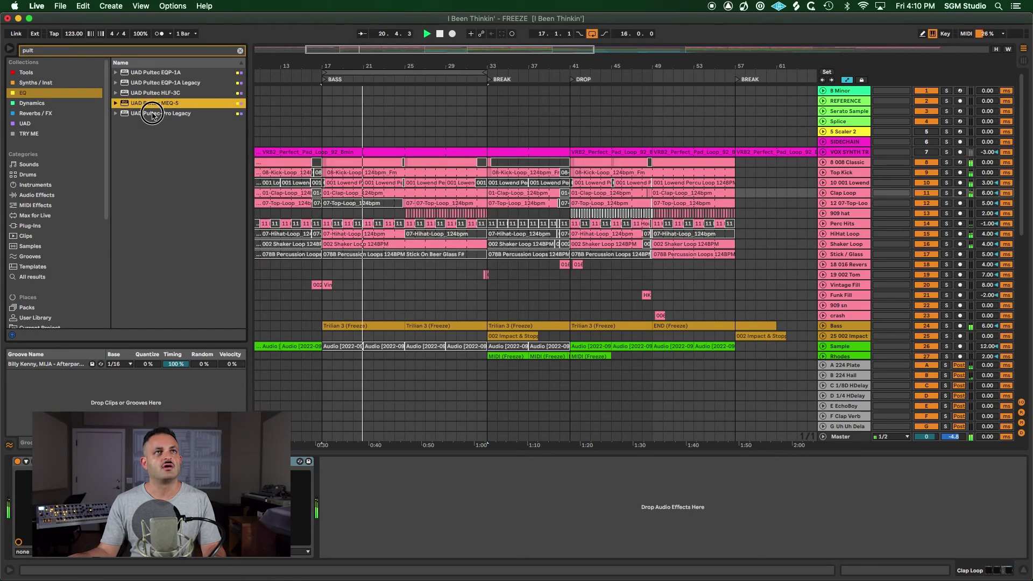
left_click(161, 114)
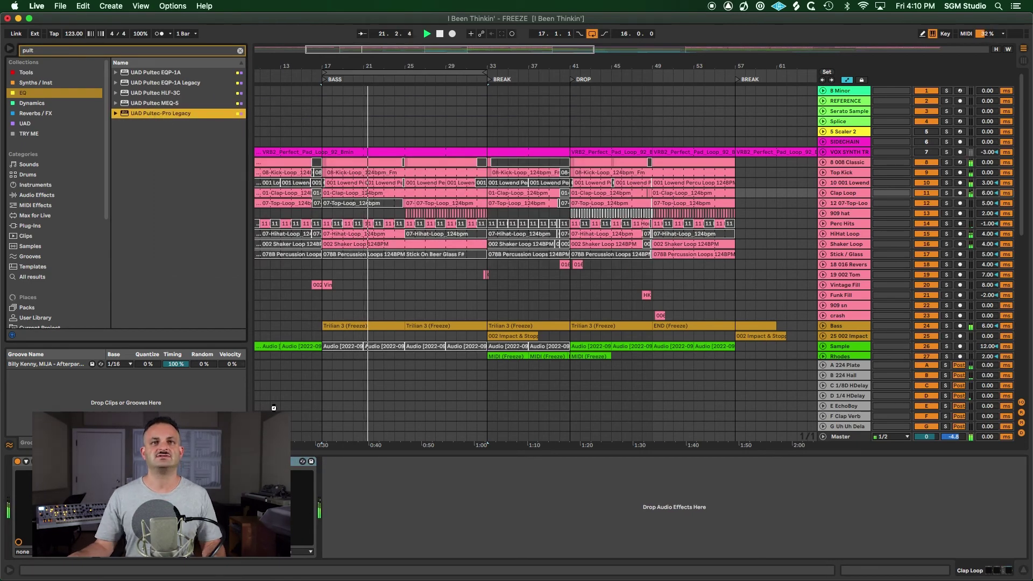
Step: Add Pultec-Pro Legacy to Clap Loop, MEQ-5 peak at 3 kHz, dip near 300 Hz
left_click_drag(273, 408, 361, 506)
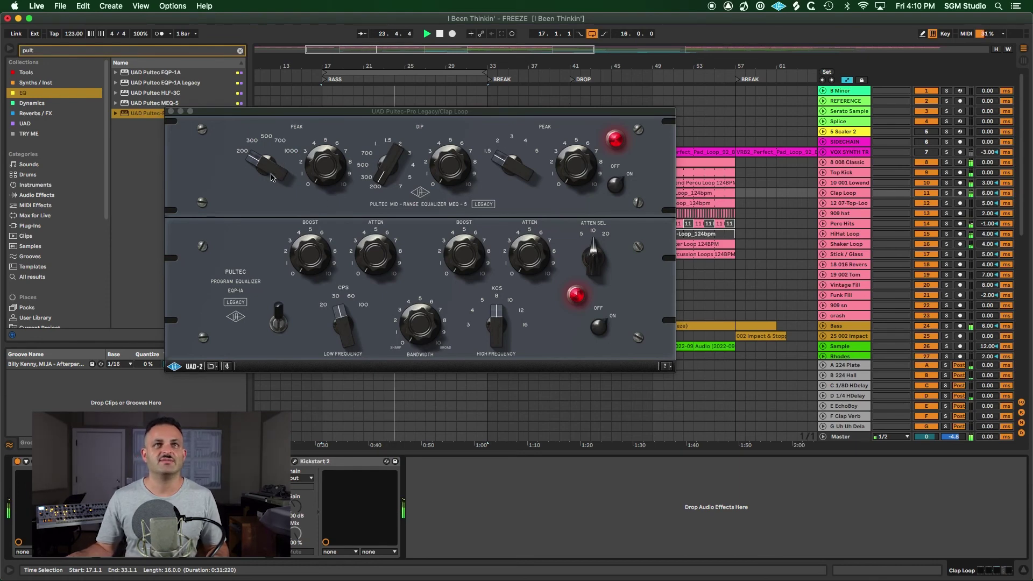
left_click_drag(512, 172, 550, 167)
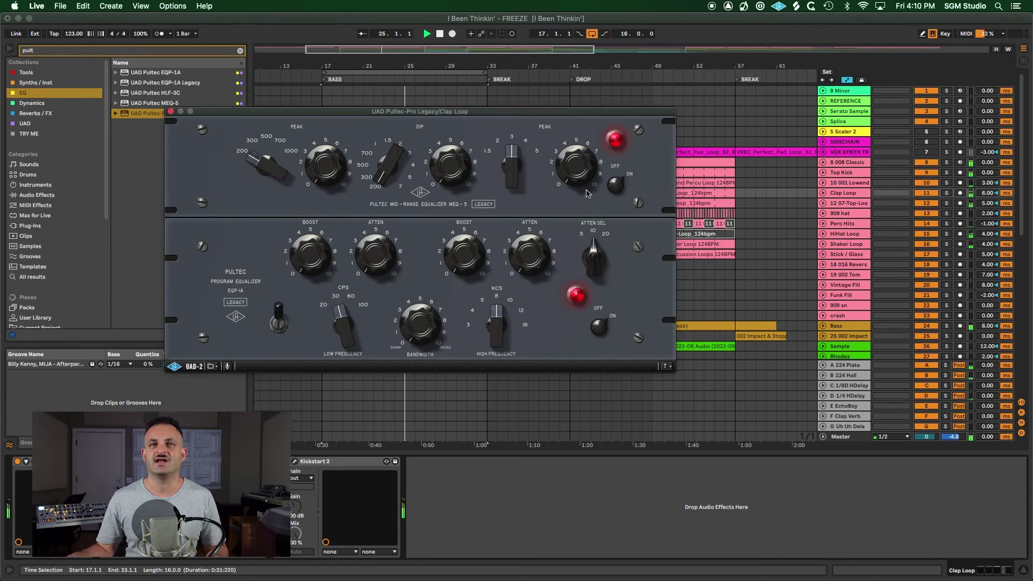
left_click(614, 141)
left_click(615, 141)
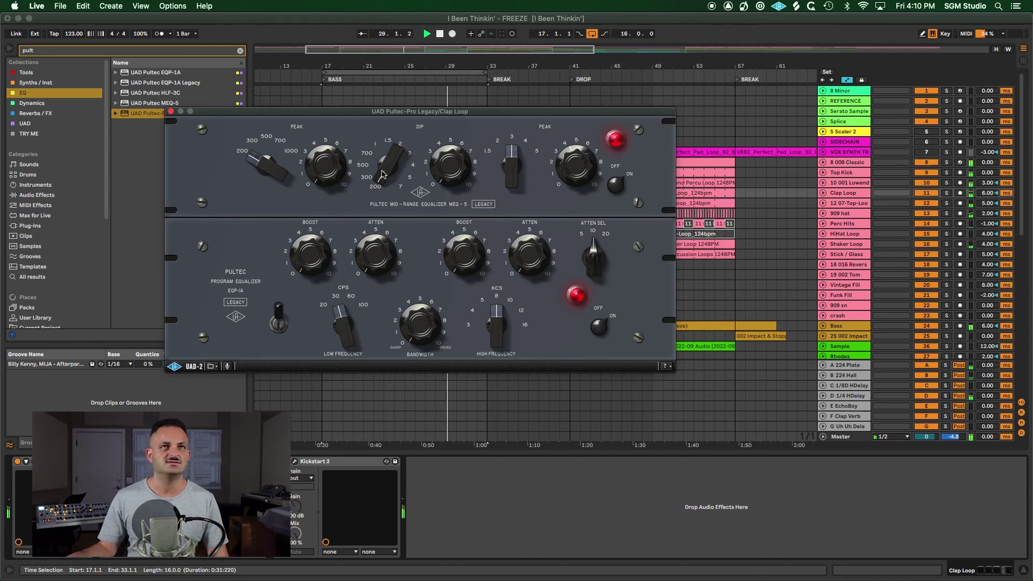
left_click_drag(387, 162, 387, 157)
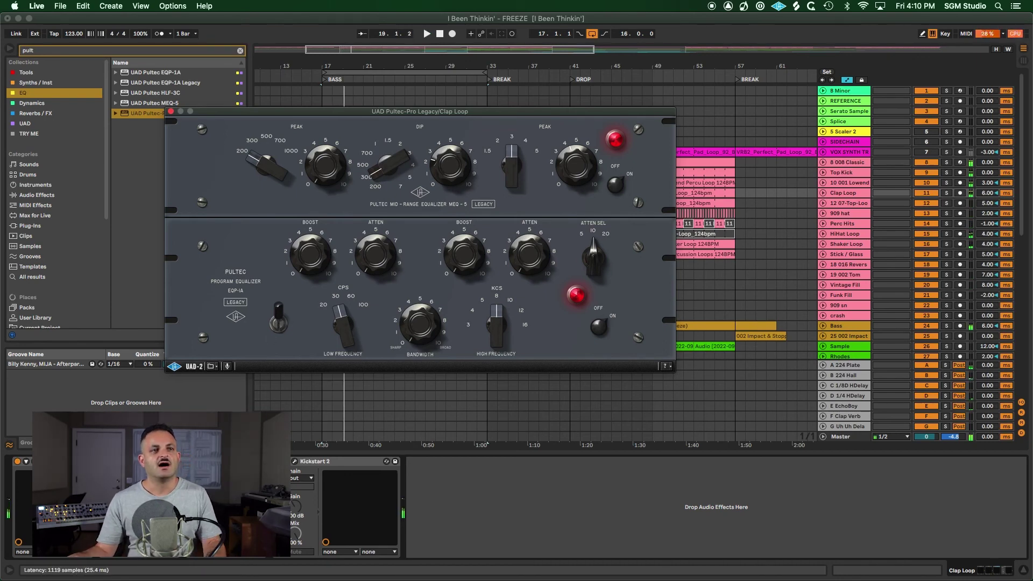
left_click(162, 484)
Step: Close Pultec-Pro Legacy, open the Bass track's Pultec EQP-1A and start playback
key("super+alt+p")
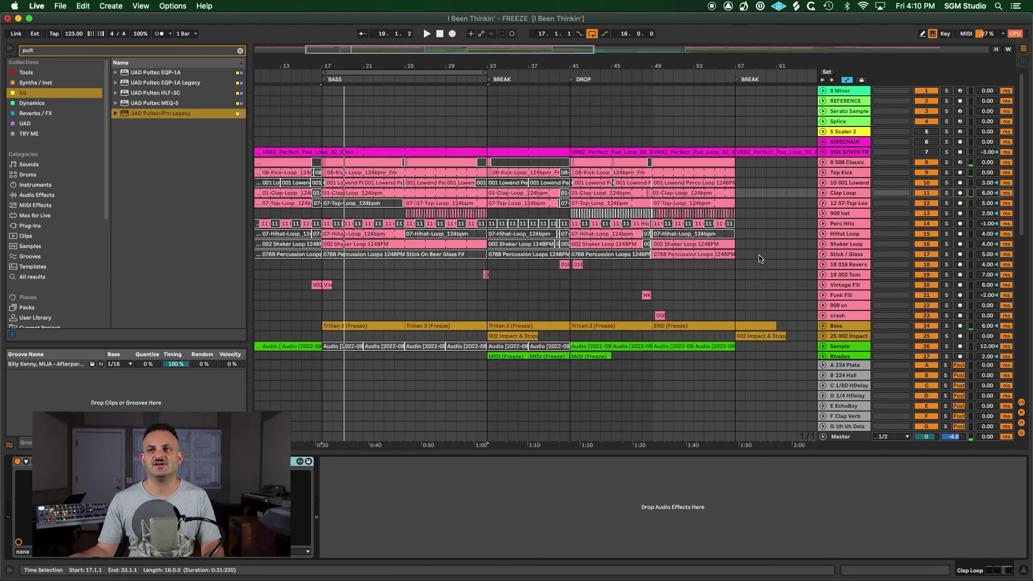
left_click(838, 326)
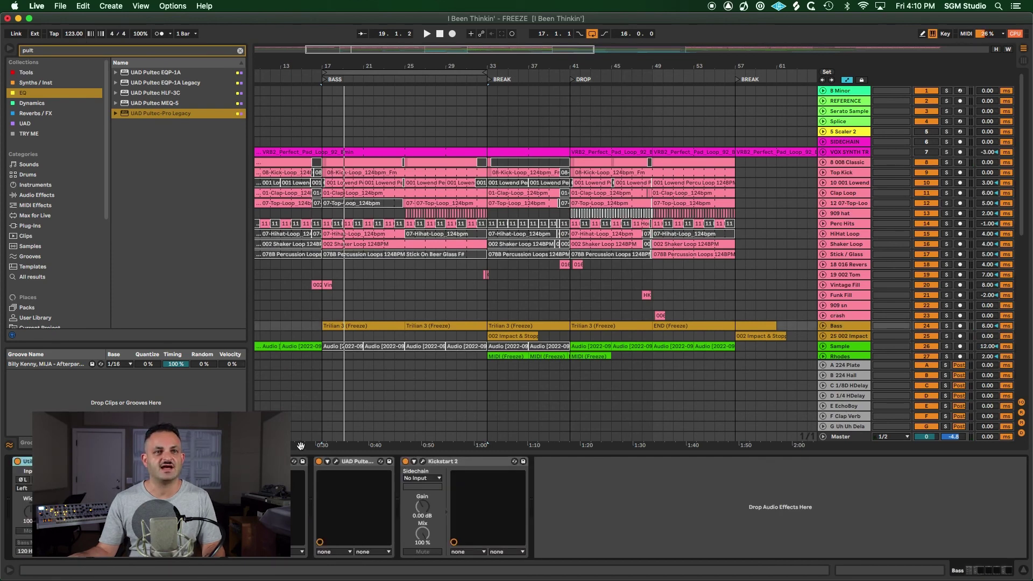
left_click(336, 461)
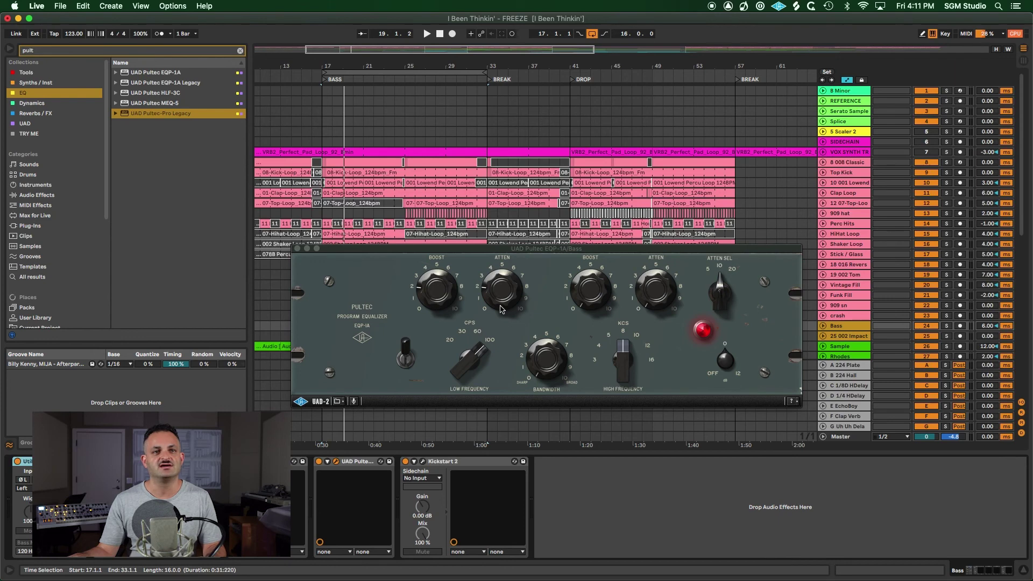
key("space")
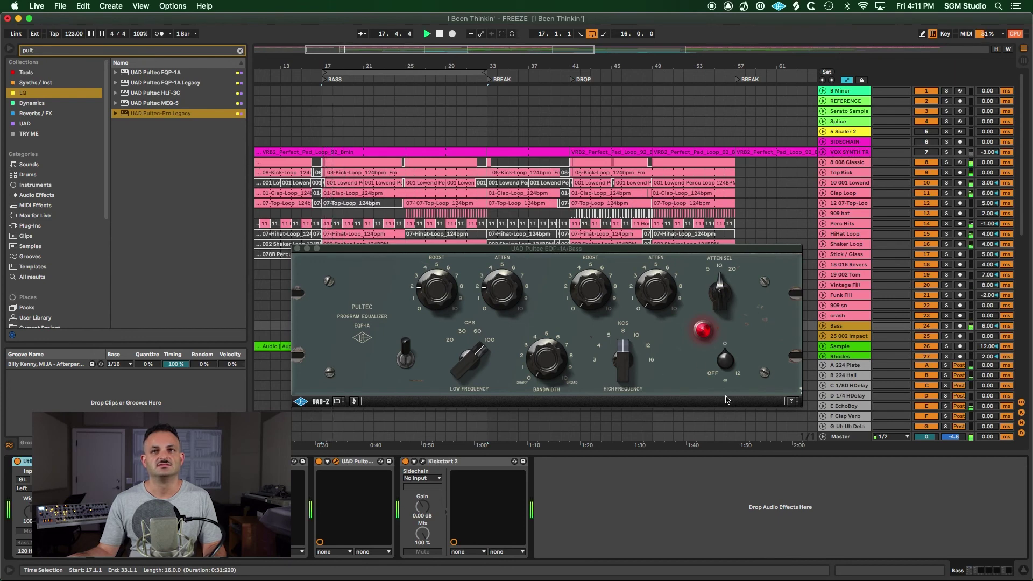
Step: A/B the bass Pultec by bypassing it twice, then show the Master track's chain
left_click(705, 330)
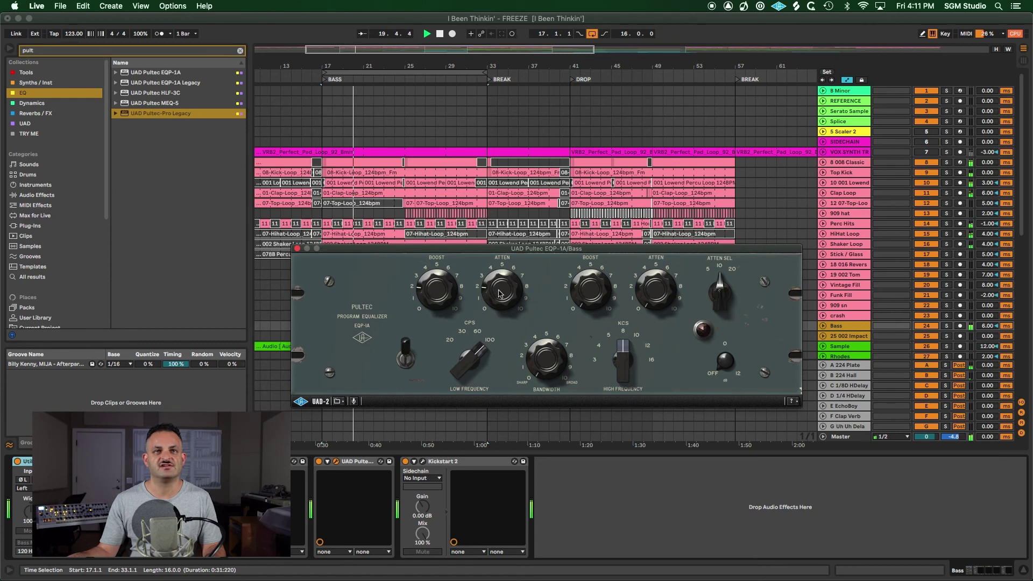
left_click(704, 330)
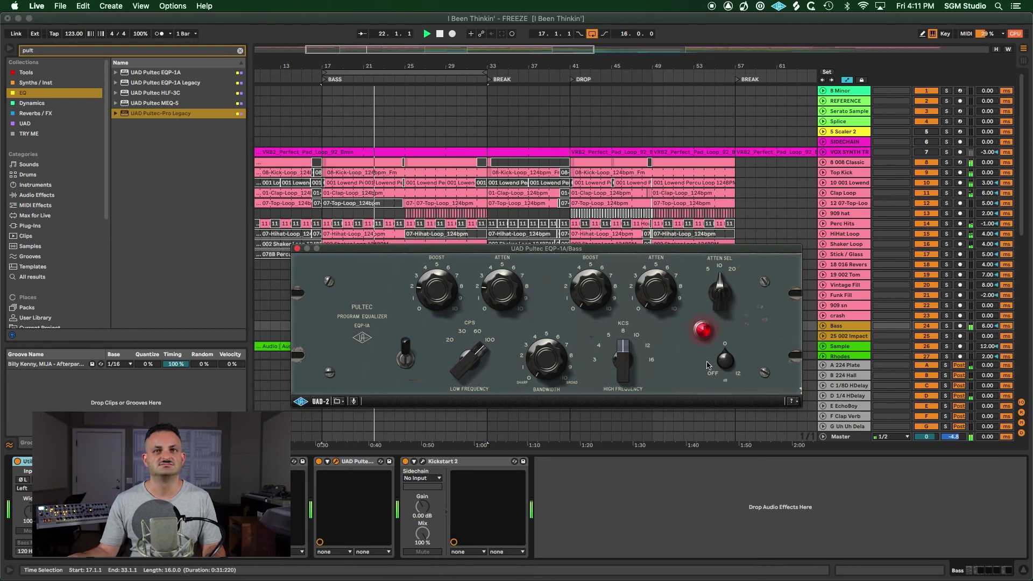
left_click(702, 332)
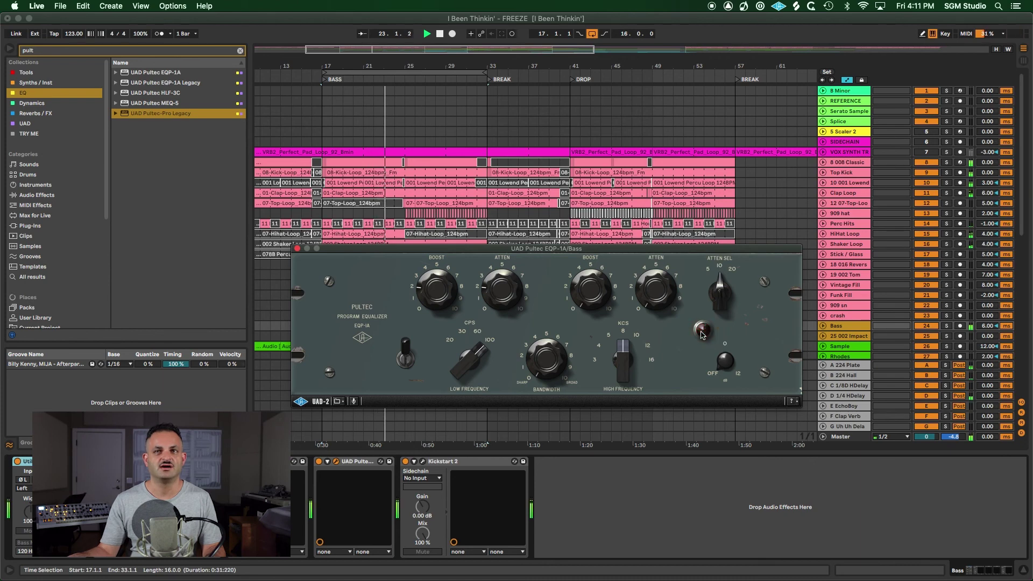
left_click(702, 332)
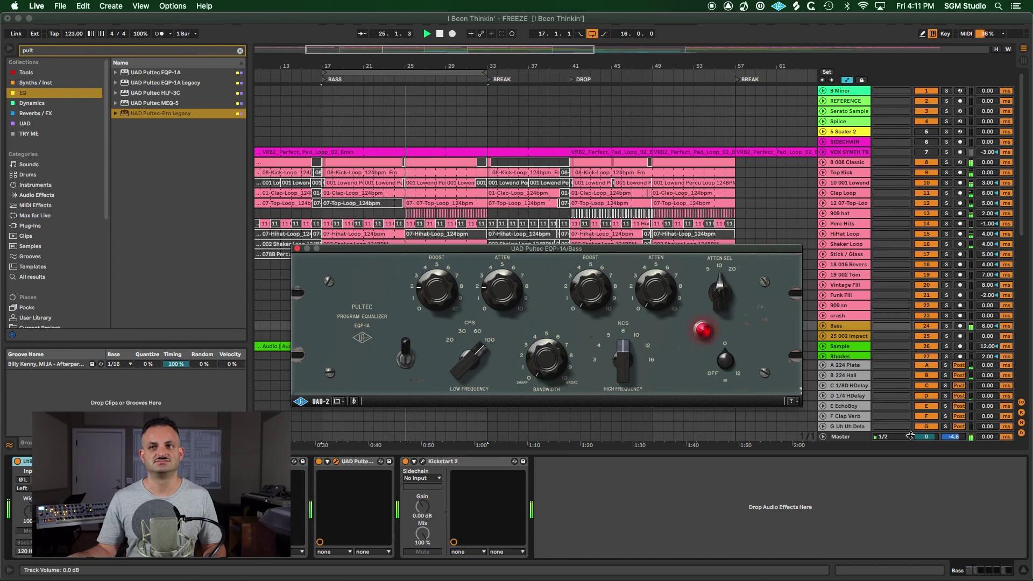
left_click(845, 436)
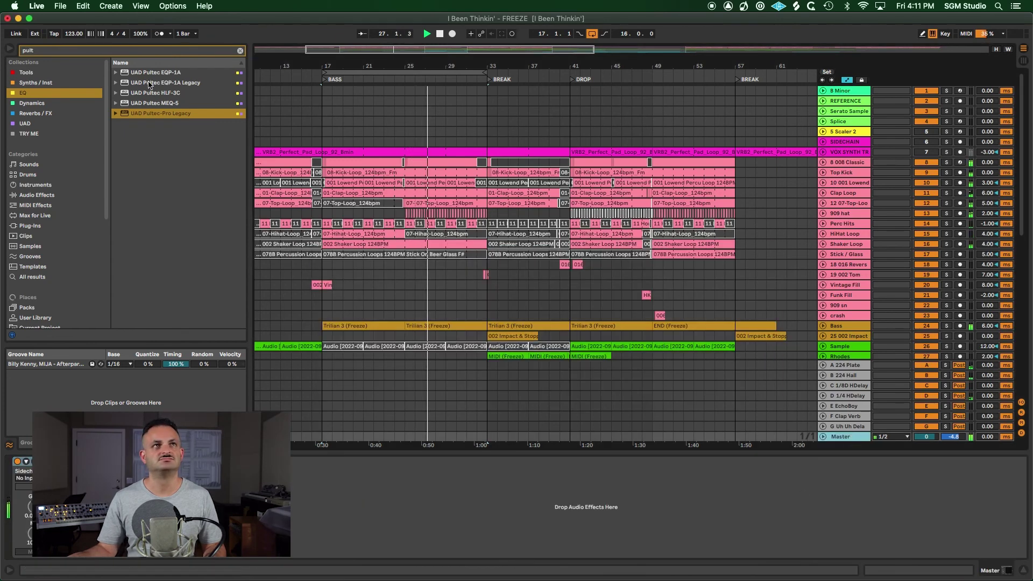
Step: Search installed plug-ins for 'sir' and select SIR Audio Tools' SpectrumAnalyzer
key("super+f")
type("sir")
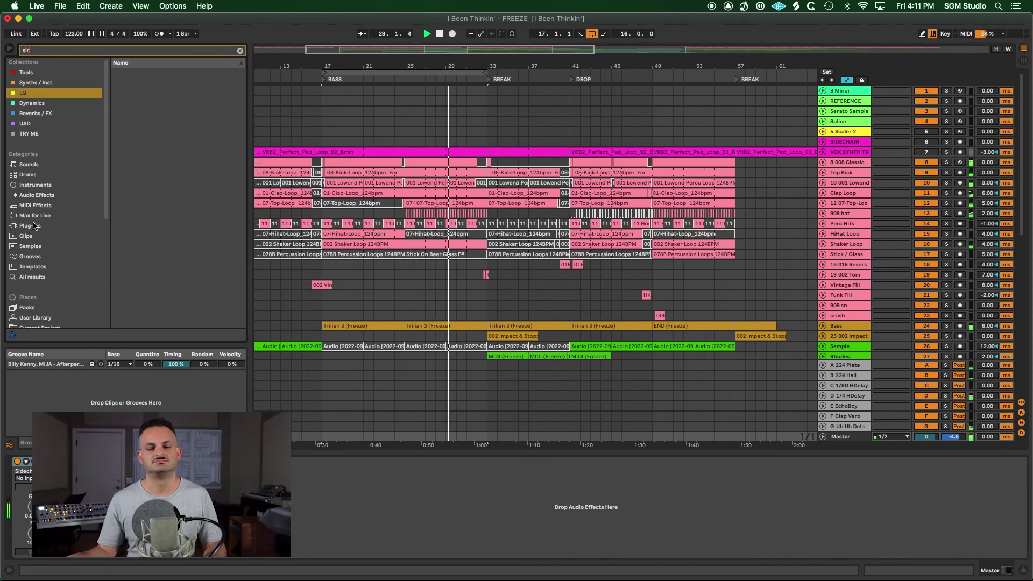
left_click(34, 226)
left_click(131, 103)
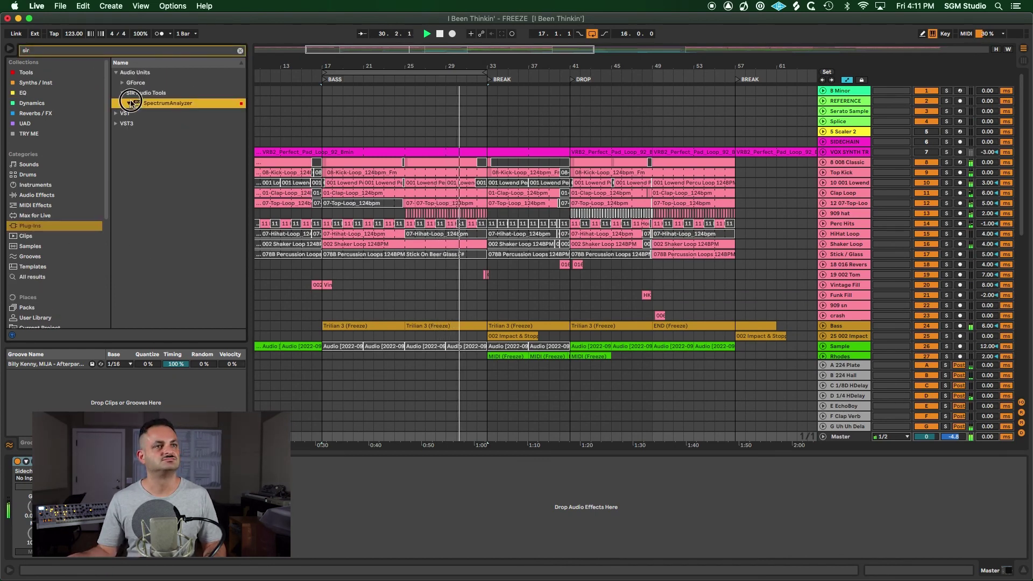